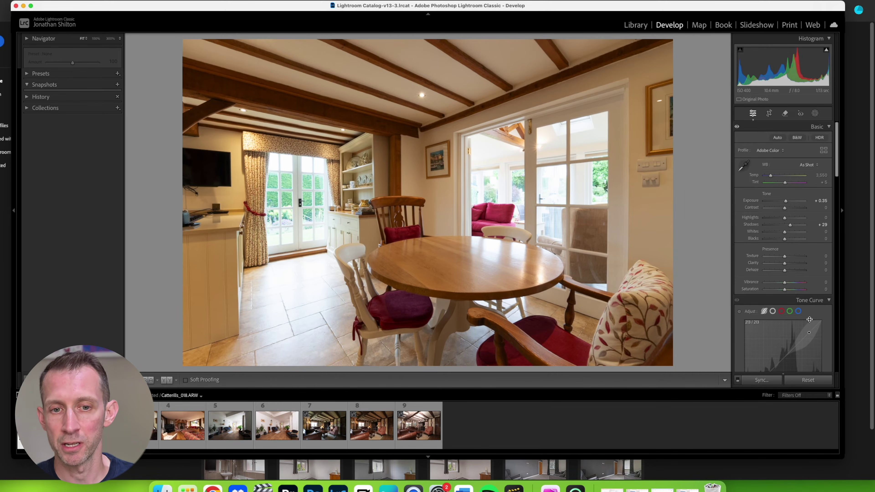
# Set the 018 photo's exposure to +0.45 and its shadows to +29
pyautogui.moveTo(810, 320); pyautogui.dragTo(810, 303)
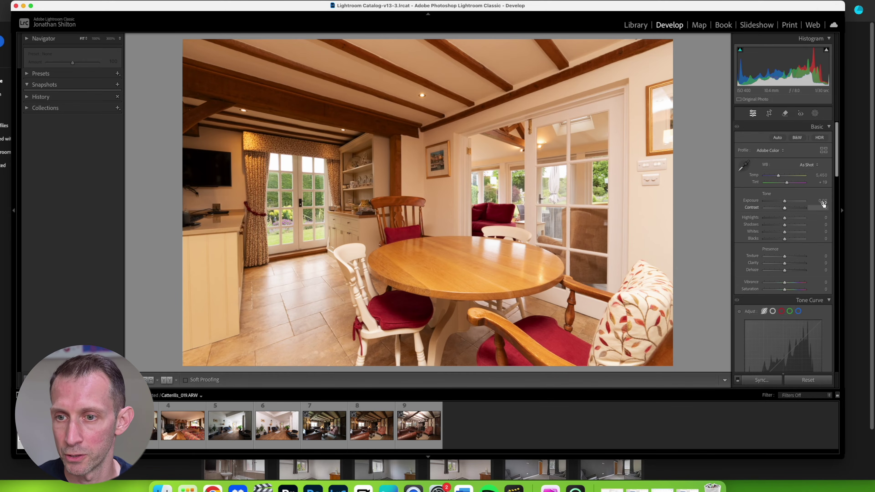
pyautogui.press('Left')
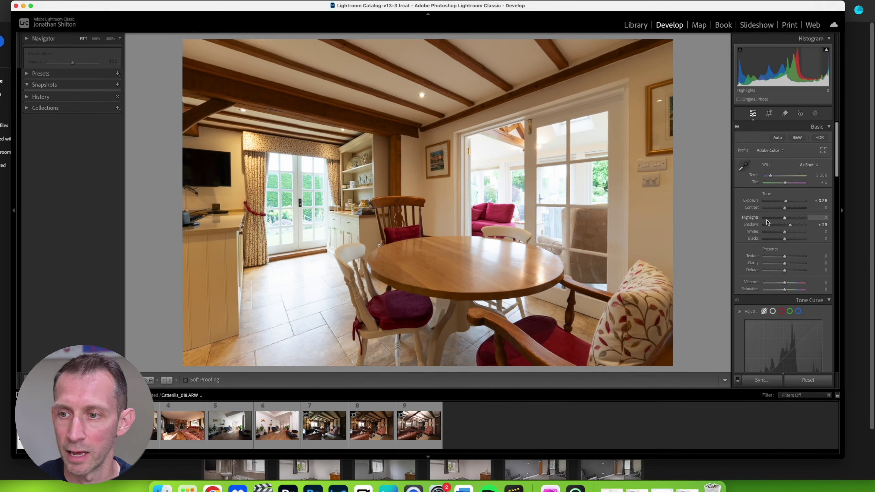
pyautogui.click(821, 203)
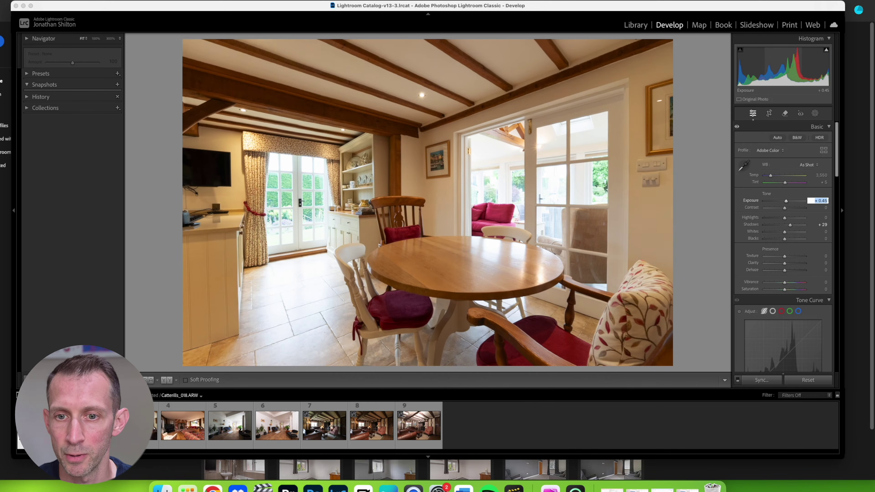
pyautogui.press('Tab')
pyautogui.press('Tab')
pyautogui.press('Tab')
pyautogui.hotkey('shift', 'Down')
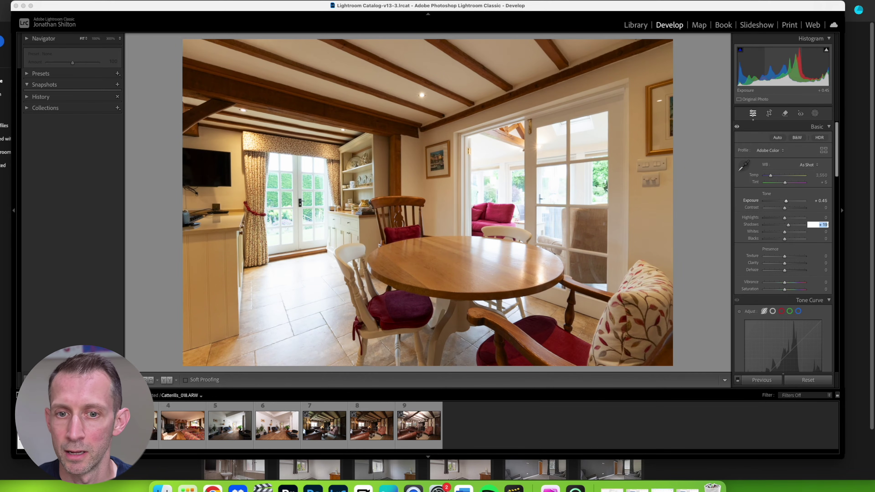
pyautogui.hotkey('shift', 'Up')
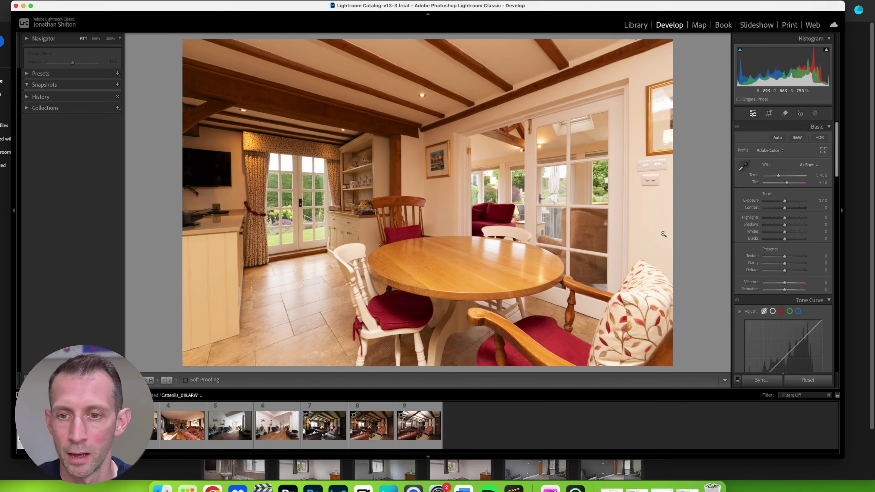
# Set the 019 photo's exposure to +0.20 and its highlights to −30
pyautogui.click(825, 200)
pyautogui.write('0.2')
pyautogui.press('Tab')
pyautogui.press('Tab')
pyautogui.hotkey('shift', 'Down')
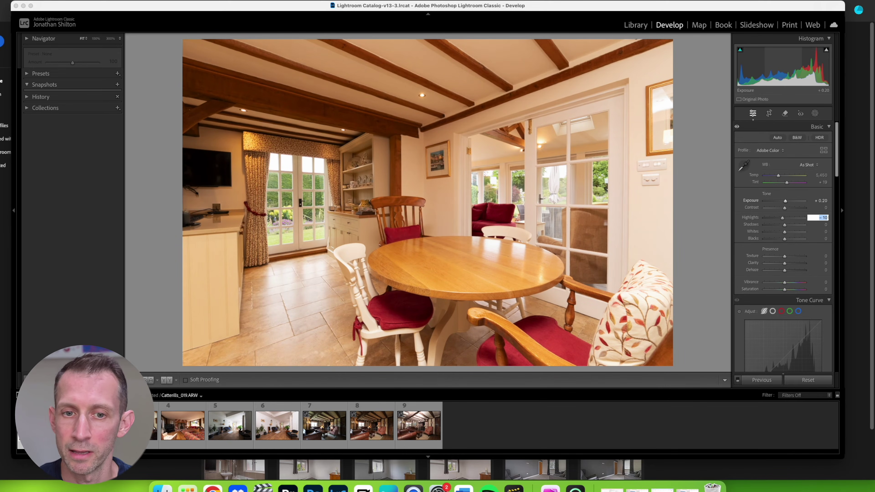
pyautogui.hotkey('shift', 'Down')
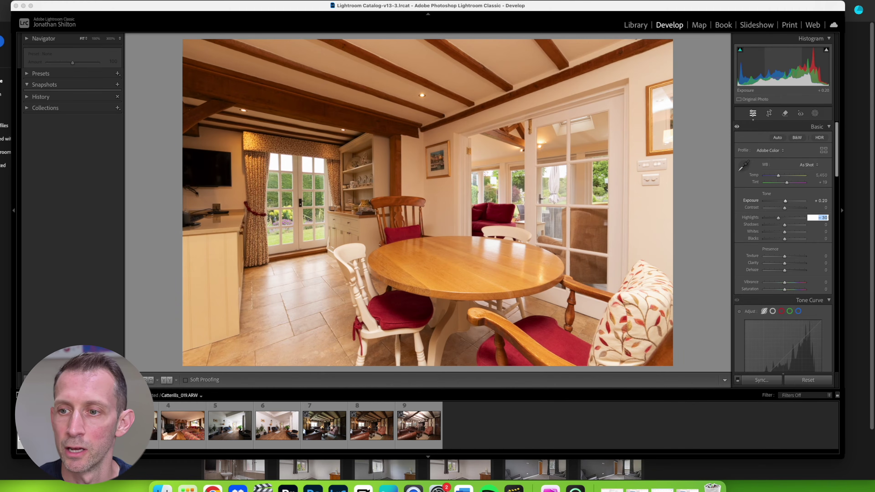
# Raise the 019 photo's shadows to +40 and its contrast to +10
pyautogui.press('Tab')
pyautogui.hotkey('shift', 'Up')
pyautogui.hotkey('shift', 'Up')
pyautogui.hotkey('shift', 'Up')
pyautogui.hotkey('shift', 'Up')
pyautogui.hotkey('shift', 'Tab')
pyautogui.hotkey('shift', 'Tab')
pyautogui.hotkey('shift', 'Up')
# Cool the 019 photo's white balance by lowering its temperature to about 4,450
pyautogui.hotkey('shift', 'Tab')
pyautogui.hotkey('shift', 'Tab')
pyautogui.hotkey('shift', 'Tab')
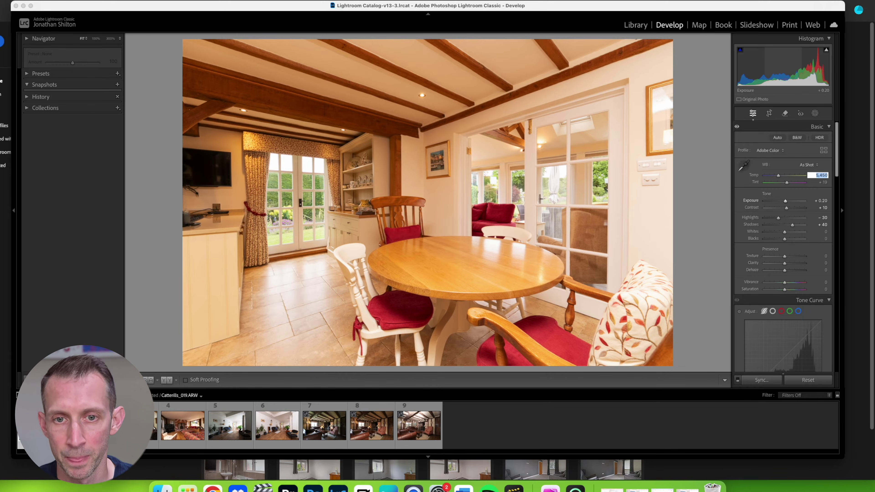
pyautogui.hotkey('shift', 'Down')
pyautogui.hotkey('shift', 'Down')
pyautogui.hotkey('shift', 'Down')
pyautogui.hotkey('shift', 'Down')
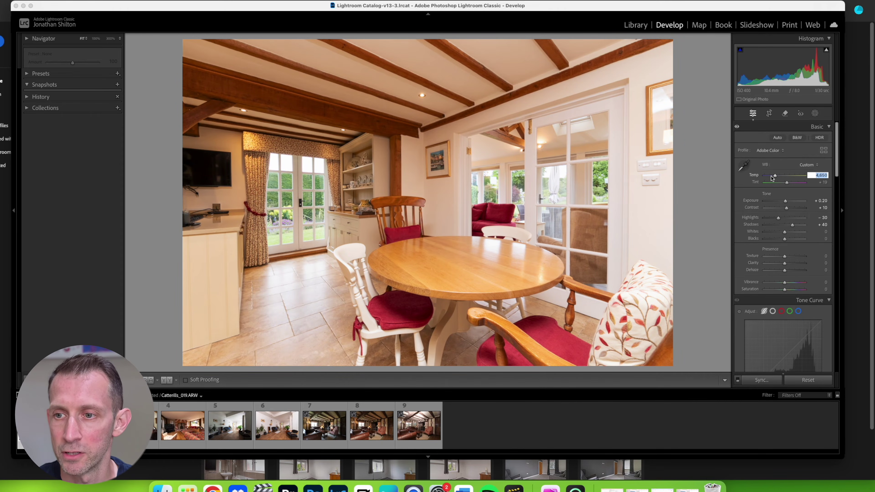
pyautogui.click(775, 176)
pyautogui.moveTo(774, 176); pyautogui.dragTo(770, 179)
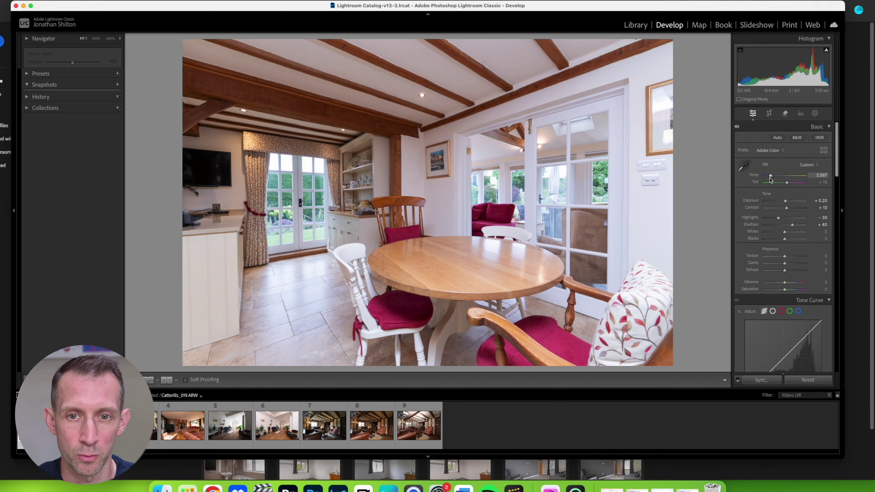
pyautogui.moveTo(770, 179); pyautogui.dragTo(774, 179)
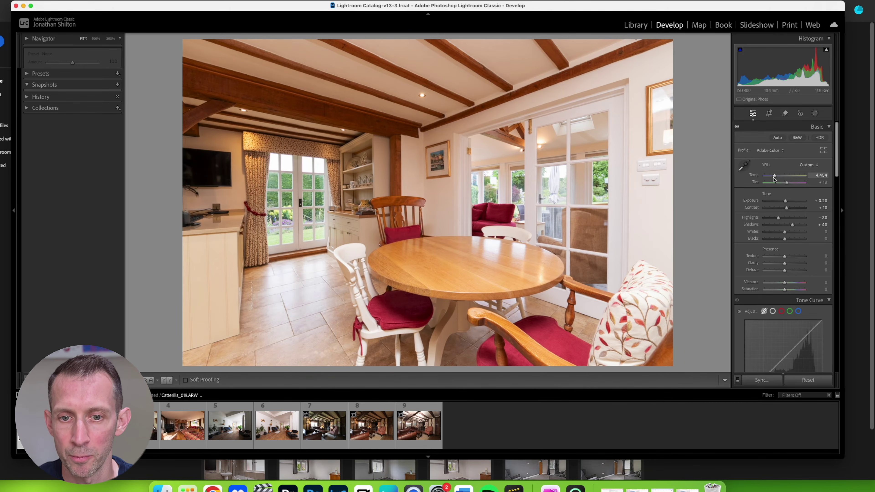
pyautogui.moveTo(774, 179); pyautogui.dragTo(774, 179)
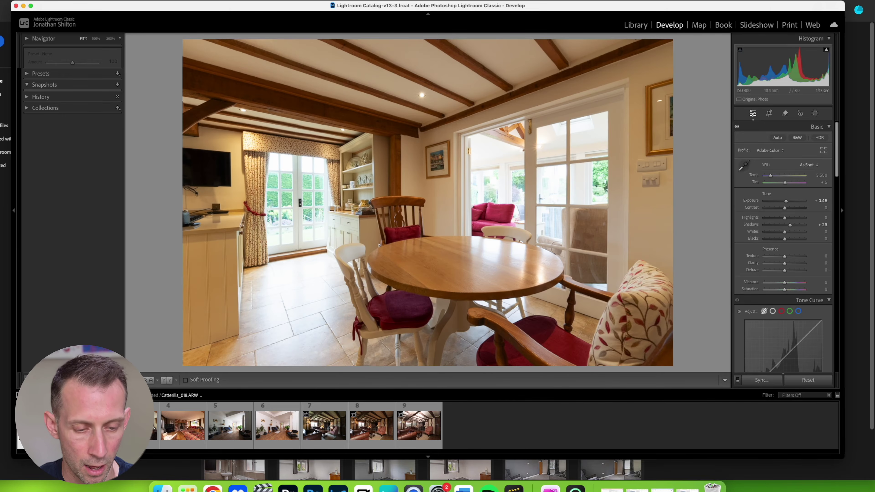
# Switch to Photoshop and auto-align the 018 and 019 photo layers using the Auto projection
pyautogui.press('super')
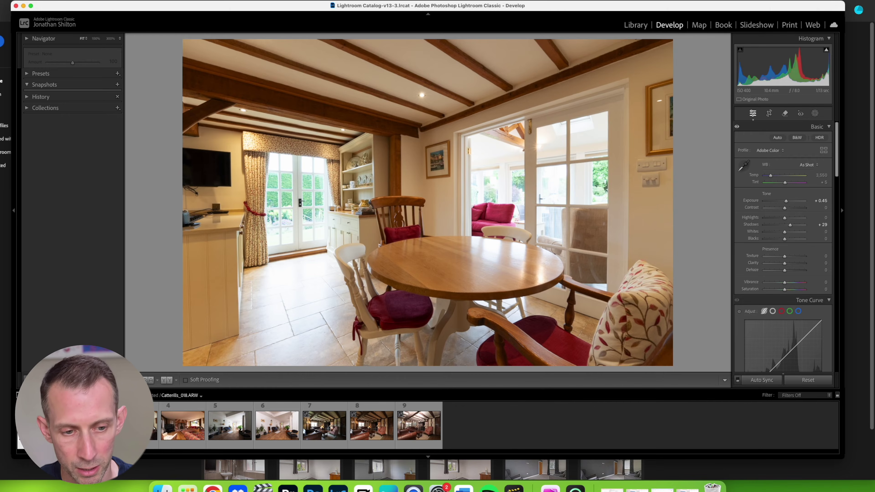
pyautogui.press('super+Tab')
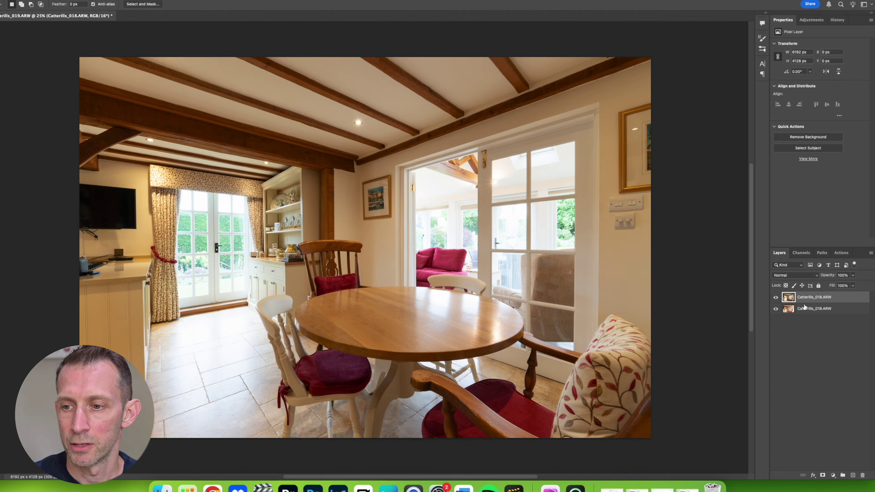
pyautogui.keyDown('shift'); pyautogui.click(814, 310); pyautogui.keyUp('shift')
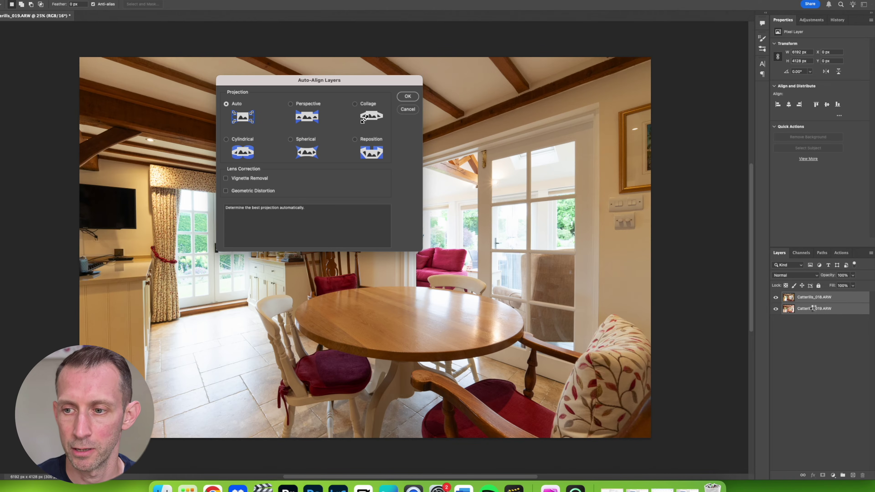
pyautogui.press('Return')
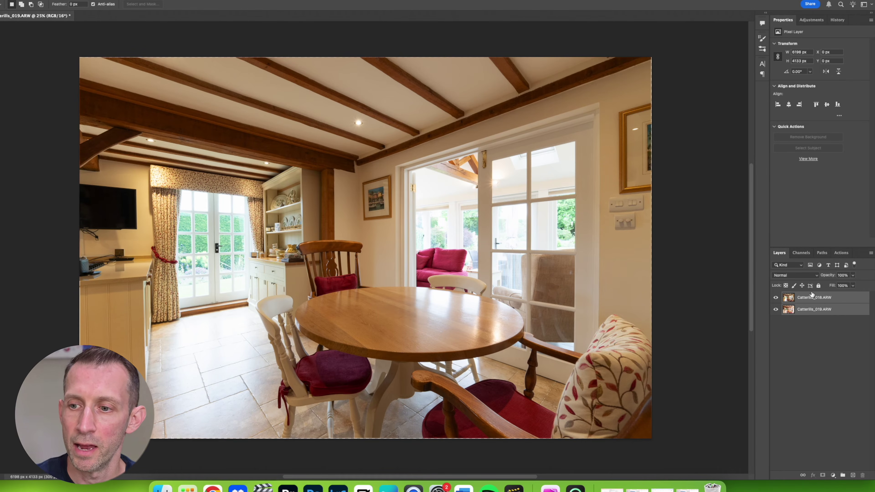
# Add a tone-based layer mask to the 018 layer and compare the blend with that layer hidden and shown
pyautogui.click(812, 297)
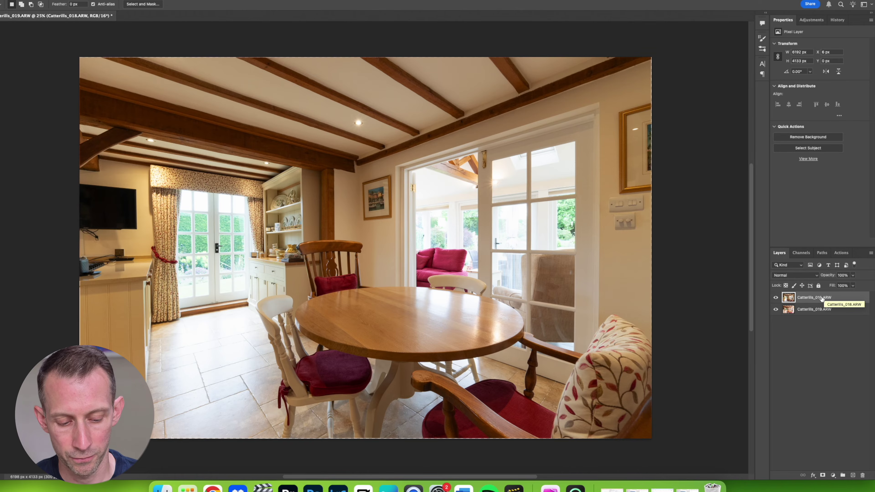
pyautogui.press('F2')
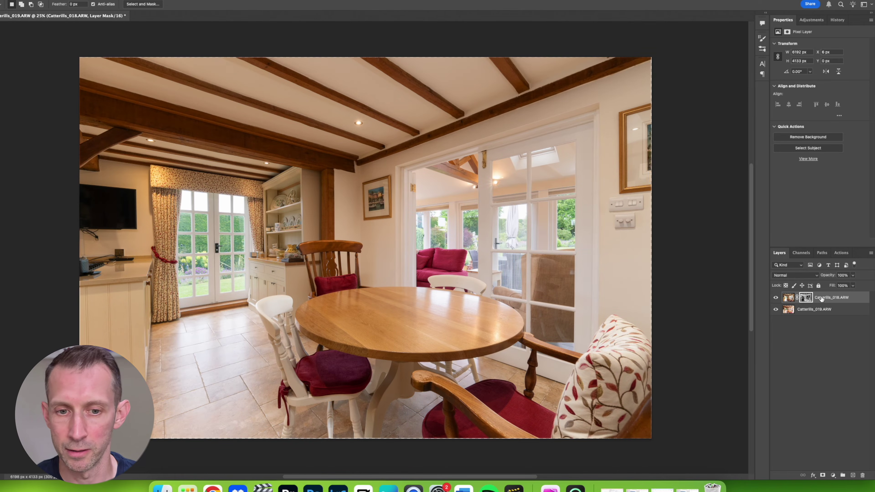
pyautogui.click(776, 299)
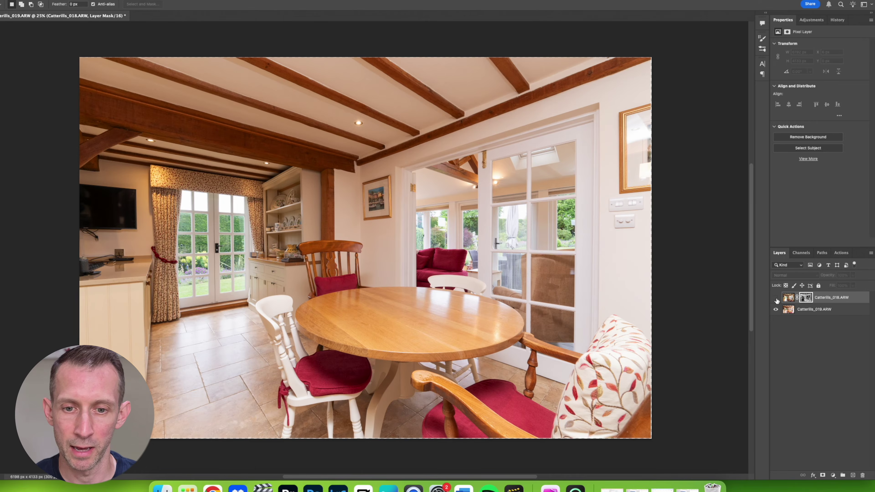
pyautogui.click(776, 298)
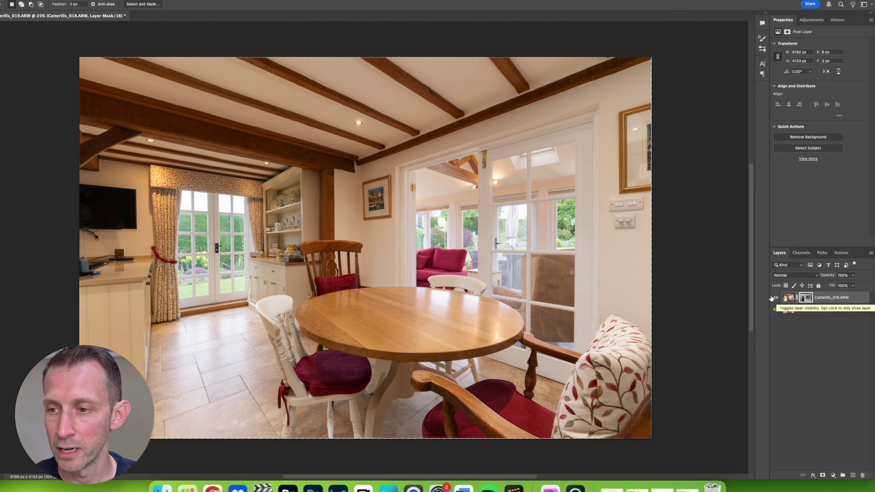
# Set the masked 018 layer's opacity to 60% and flatten the image
pyautogui.click(841, 274)
pyautogui.write('60')
pyautogui.press('Return')
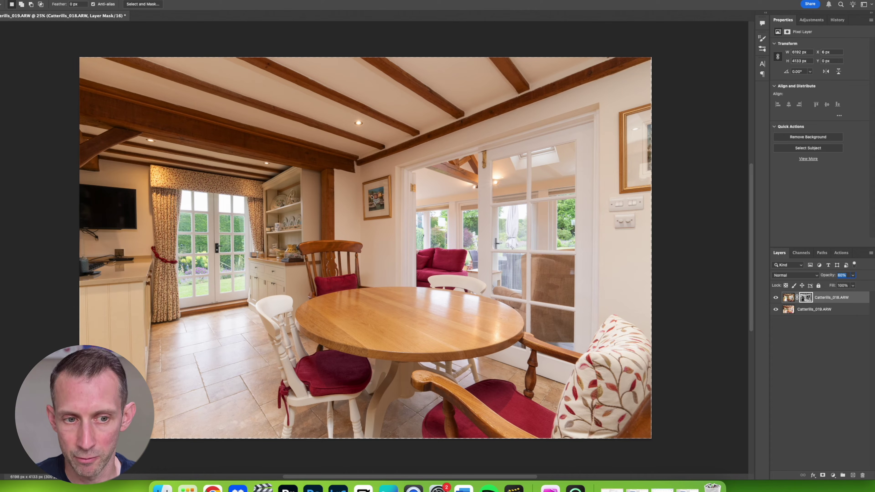
pyautogui.click(838, 312)
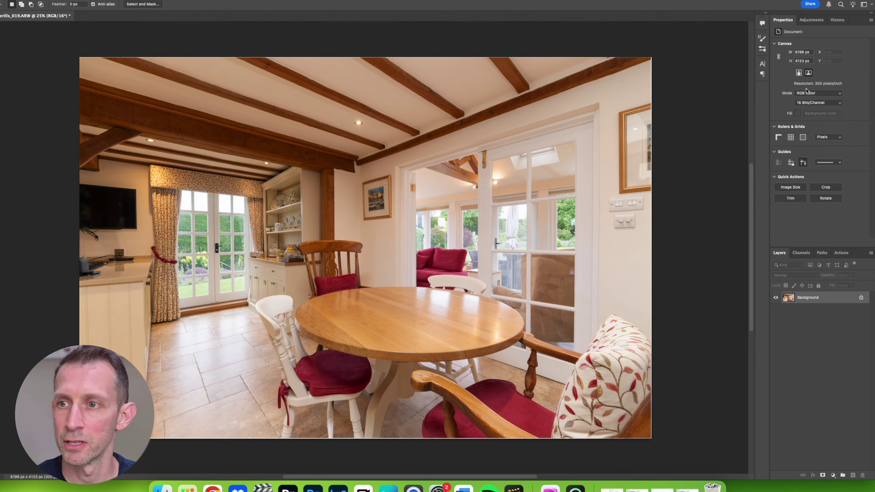
# Try a Color Balance adjustment layer with the midtones' Yellow–Blue value raised to +30
pyautogui.click(812, 20)
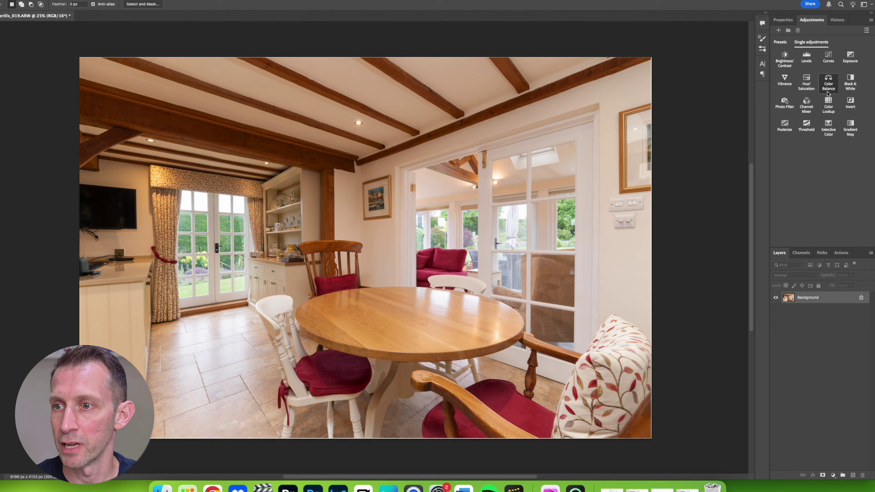
pyautogui.click(828, 86)
pyautogui.click(858, 83)
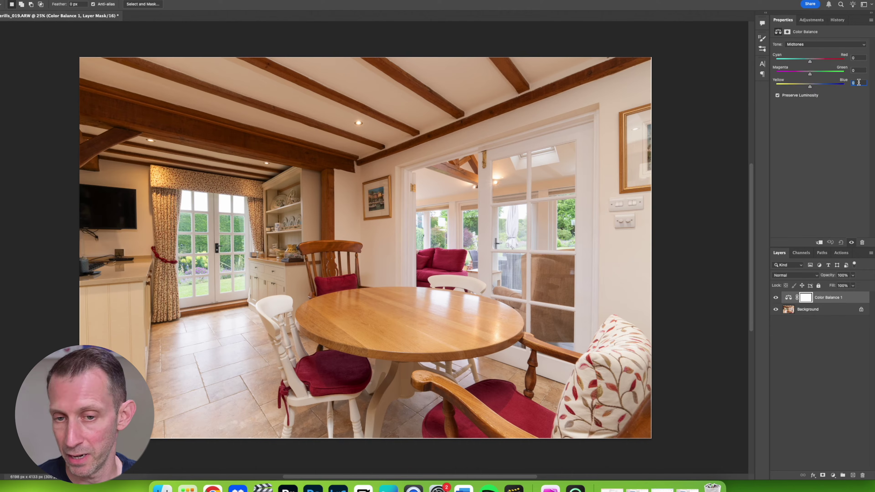
pyautogui.hotkey('shift', 'Up')
pyautogui.hotkey('shift', 'Up')
pyautogui.hotkey('shift', 'Up')
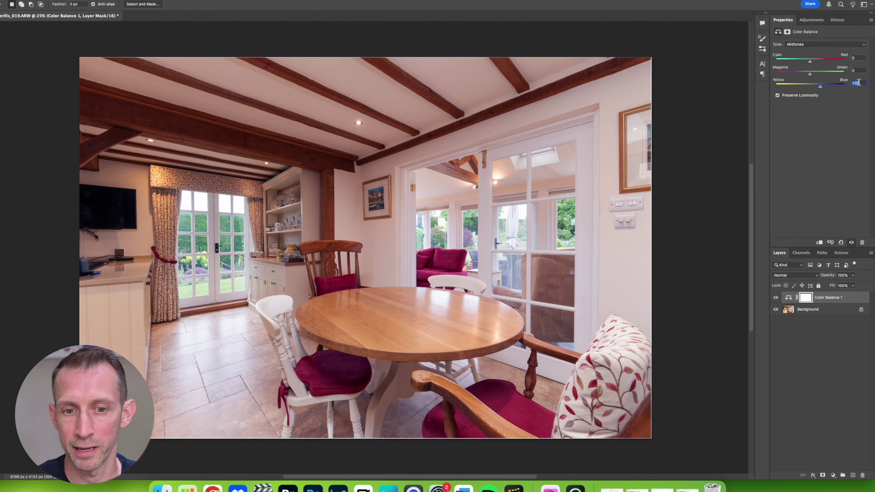
# Reset the Yellow–Blue value to 0 and delete the Color Balance adjustment layer
pyautogui.write('0')
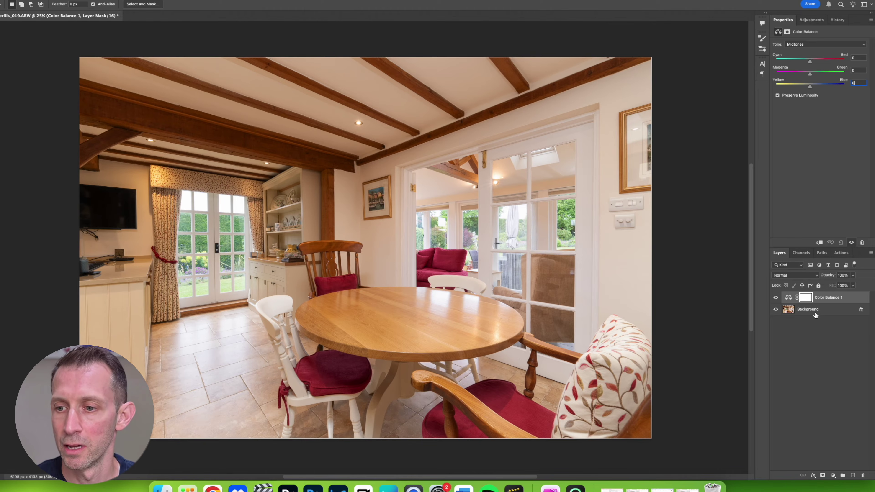
pyautogui.rightClick(829, 301)
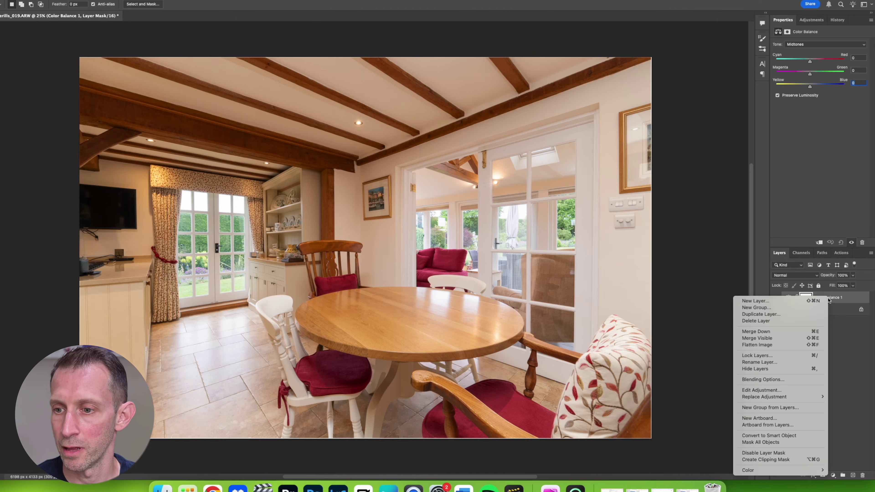
pyautogui.click(789, 323)
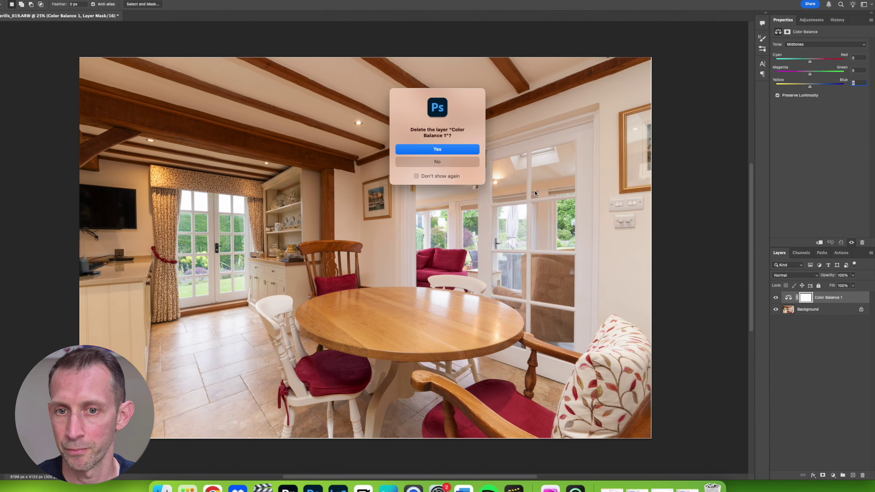
pyautogui.click(461, 154)
# Add a Hue/Saturation adjustment layer and open Color Range for its layer mask
pyautogui.click(802, 20)
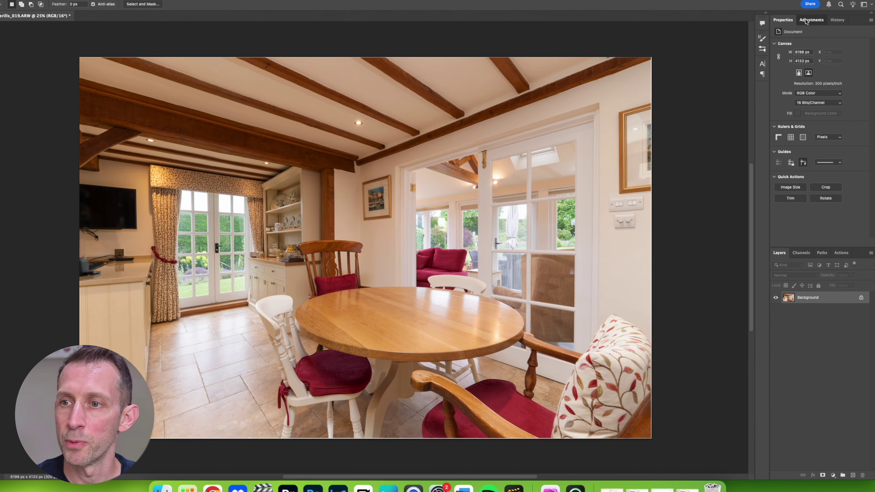
pyautogui.click(808, 81)
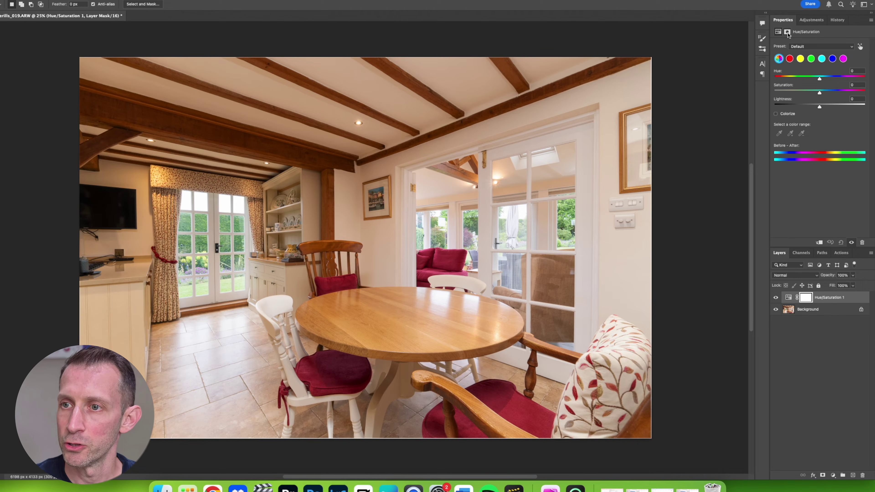
pyautogui.click(787, 32)
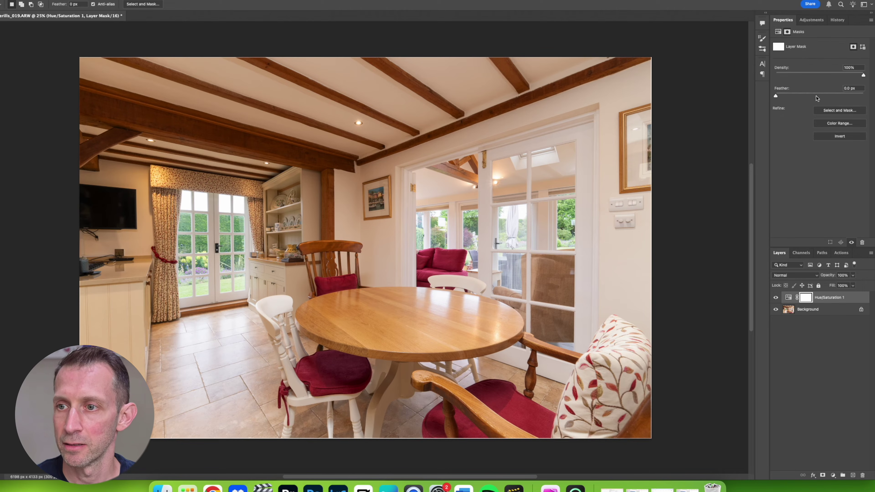
pyautogui.click(832, 124)
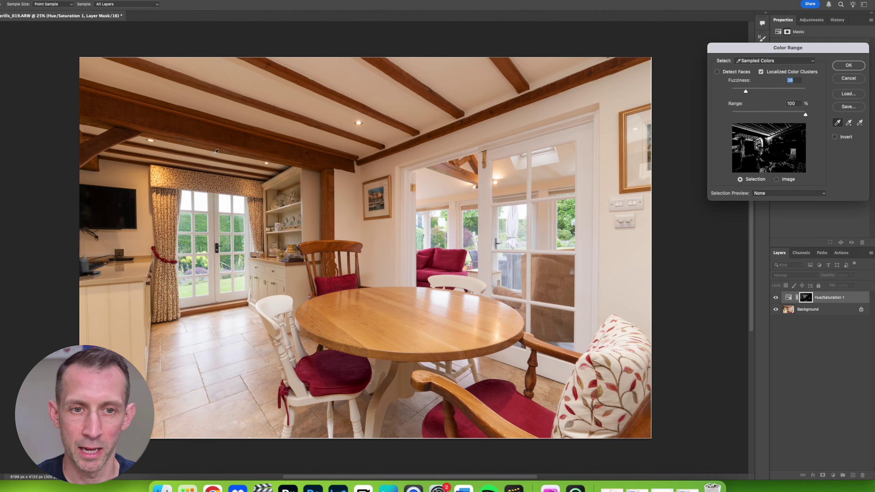
# Mask the Hue/Saturation layer to a colour sampled from the ceiling between the beams, with Fuzziness at 47
pyautogui.click(180, 92)
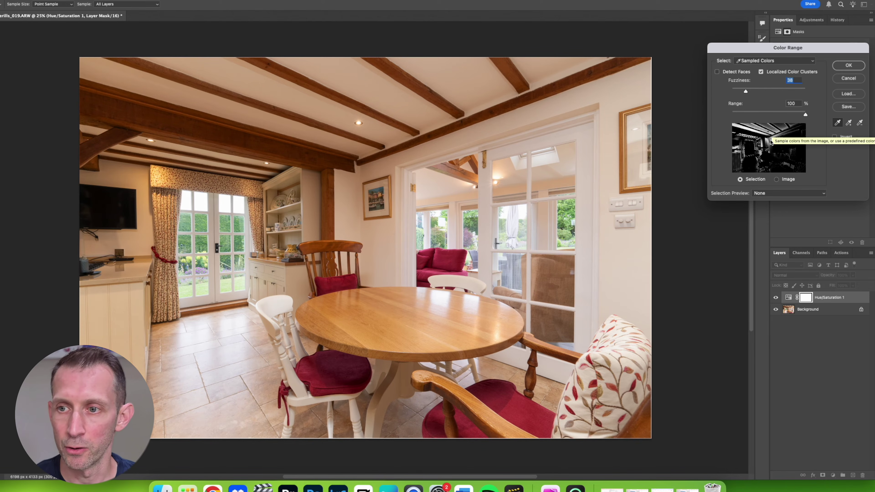
pyautogui.moveTo(746, 93); pyautogui.dragTo(769, 96)
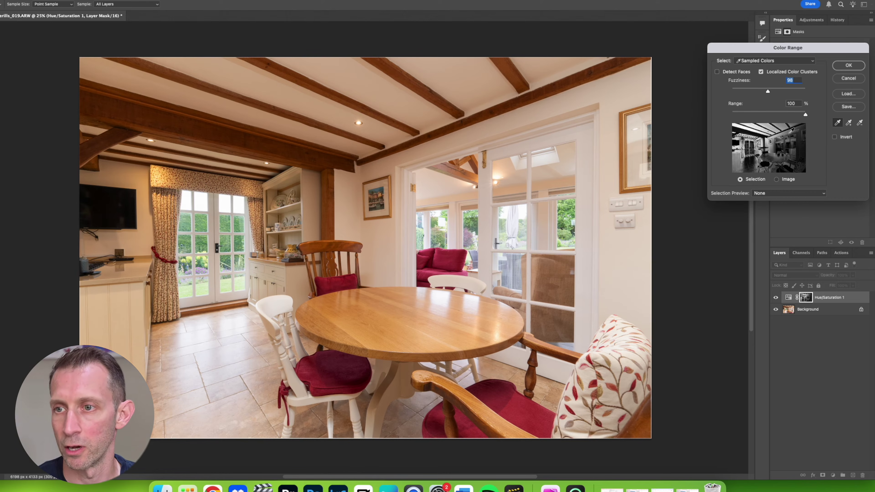
pyautogui.moveTo(769, 93); pyautogui.dragTo(749, 92)
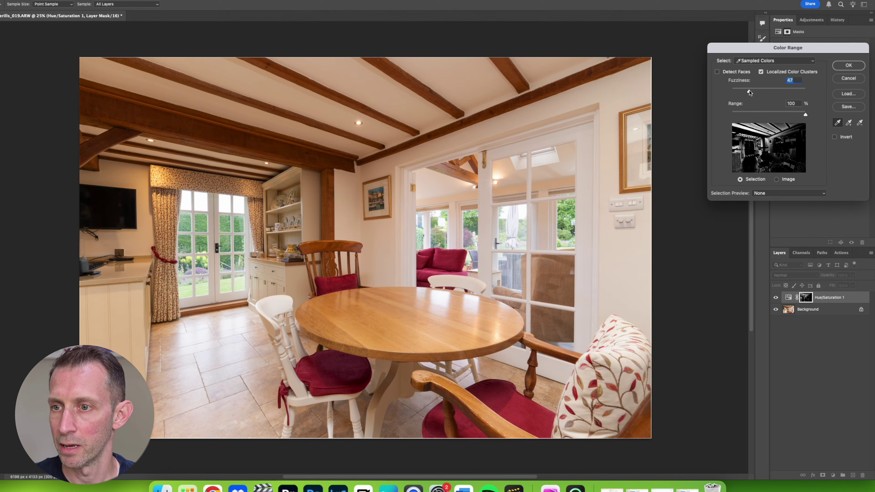
pyautogui.click(849, 65)
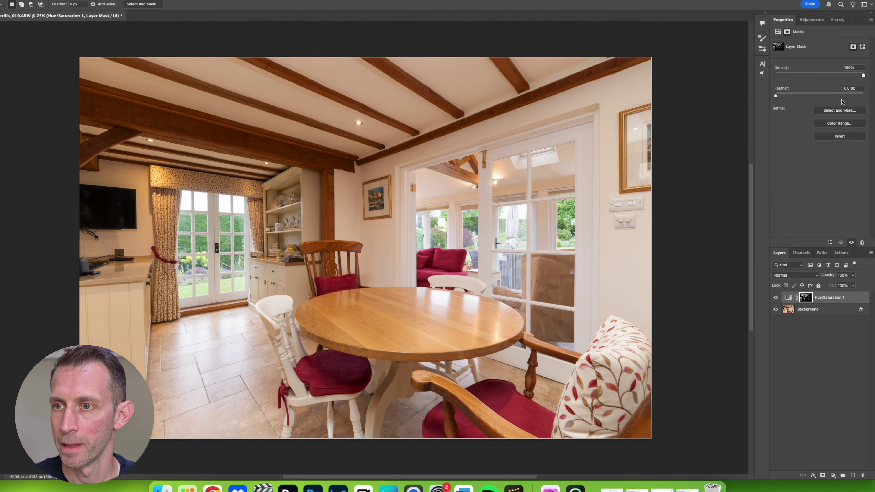
# Set the Saturation of the ceiling's Hue/Saturation layer to -60
pyautogui.click(779, 32)
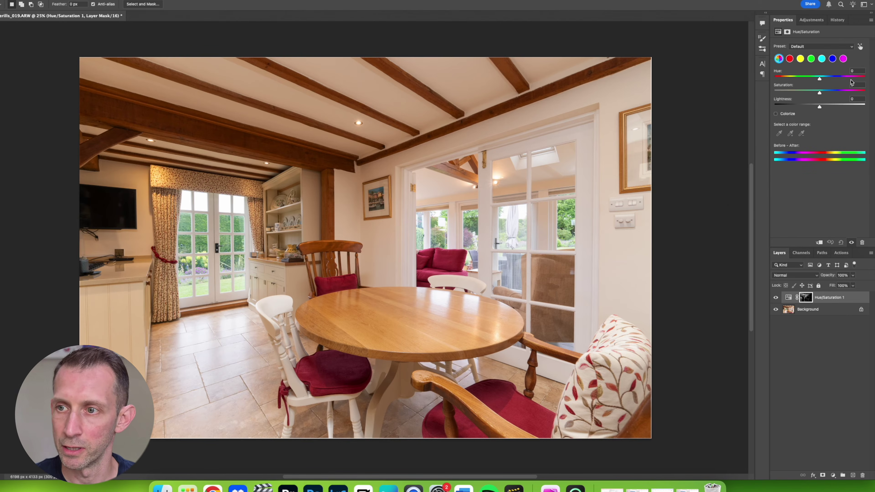
pyautogui.click(865, 86)
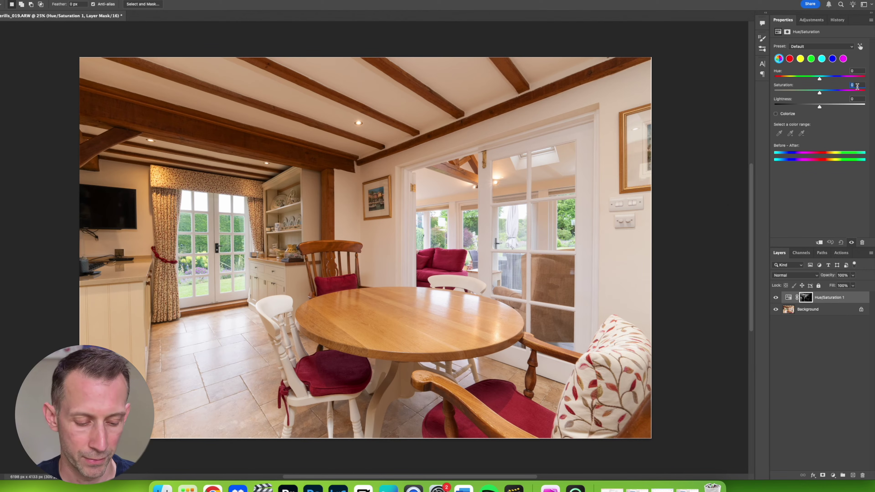
pyautogui.hotkey('shift', 'Down')
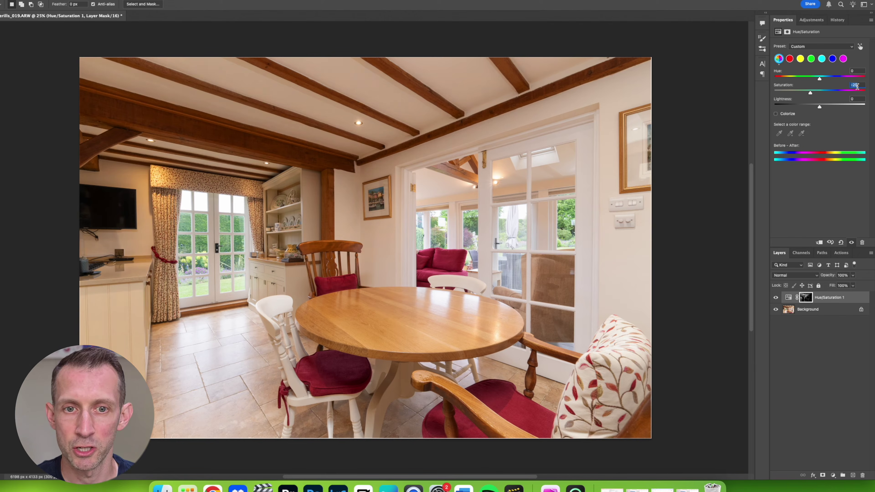
pyautogui.hotkey('shift', 'Down')
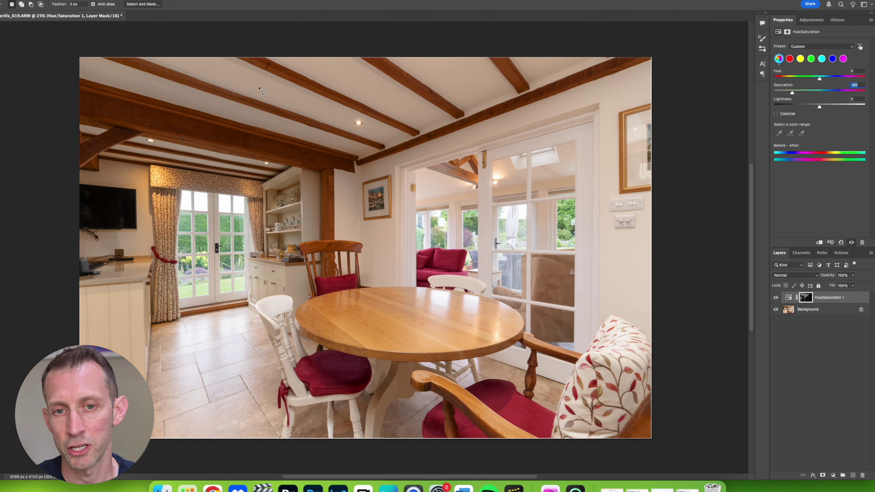
# Compare the ceiling with and without the Hue/Saturation adjustment, leaving the layer visible
pyautogui.click(776, 298)
pyautogui.click(776, 298)
pyautogui.click(776, 299)
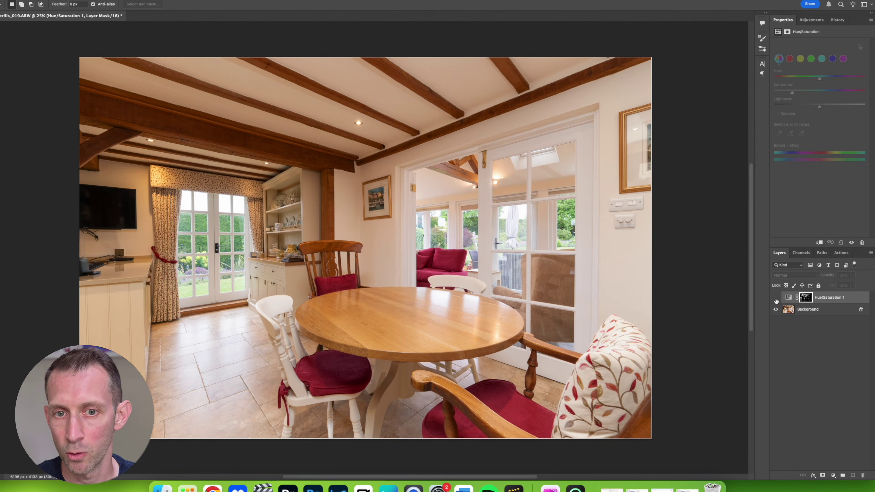
pyautogui.click(776, 299)
pyautogui.click(776, 299)
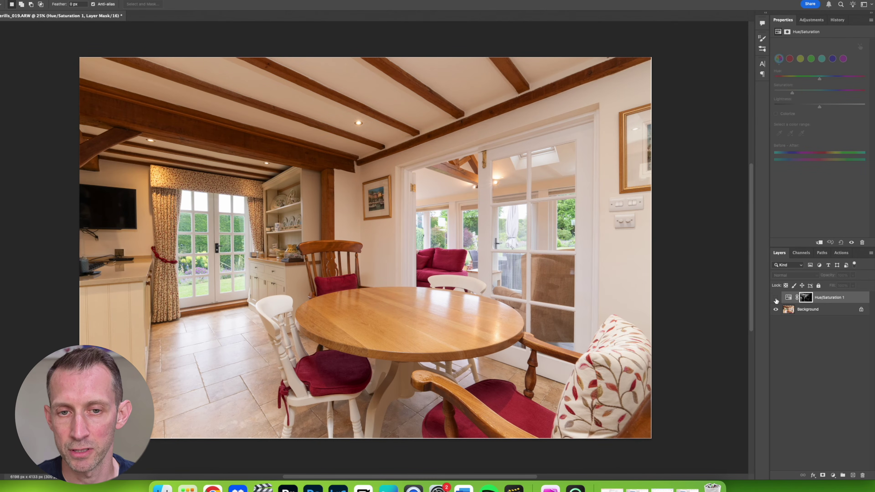
pyautogui.click(776, 298)
pyautogui.click(776, 298)
pyautogui.click(776, 298)
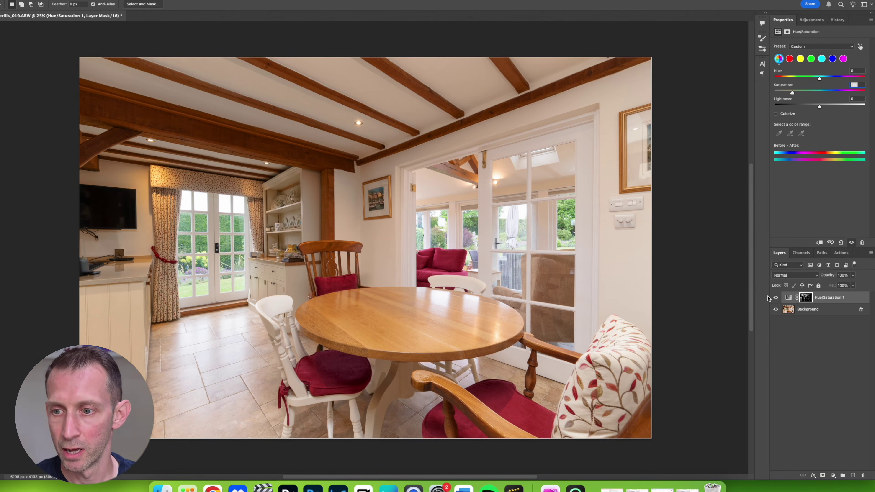
pyautogui.click(776, 298)
pyautogui.click(776, 299)
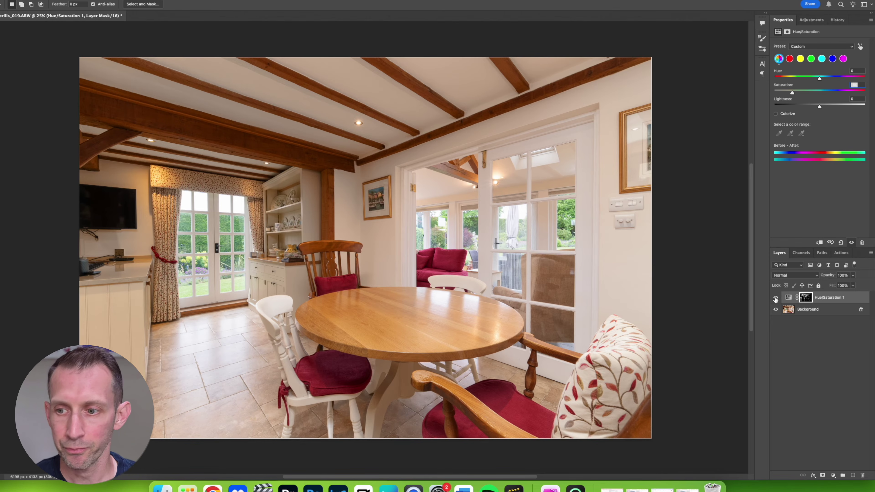
# Add a second Hue/Saturation adjustment layer directly above the Background and open Color Range for its layer mask
pyautogui.click(826, 313)
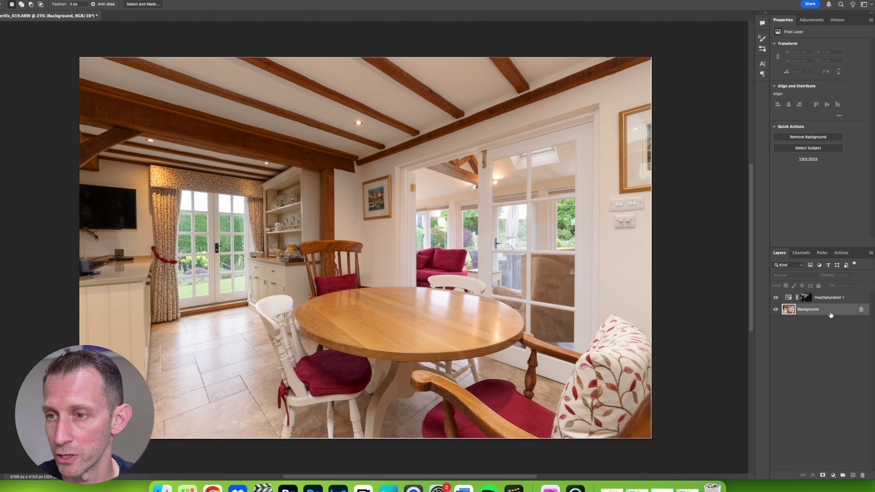
pyautogui.click(812, 20)
pyautogui.click(806, 81)
pyautogui.click(787, 33)
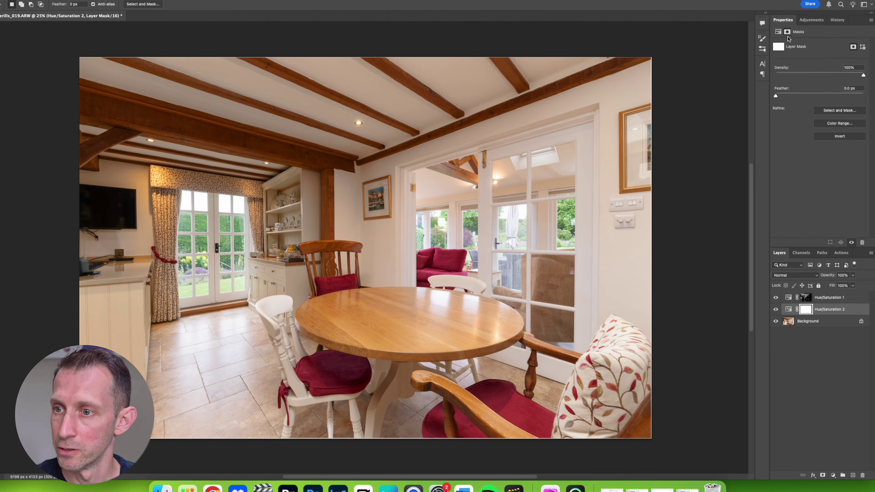
pyautogui.click(831, 126)
pyautogui.click(838, 123)
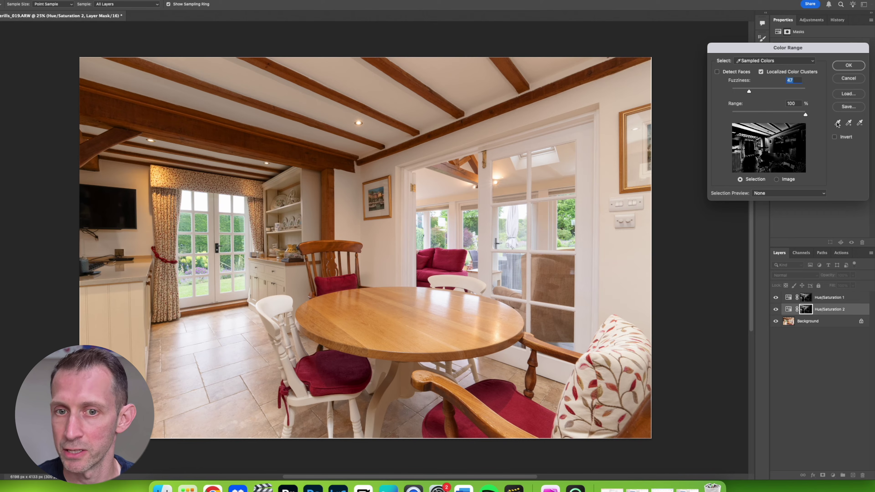
# Limit the second layer's mask to a colour sampled from the wall above the small picture, with Fuzziness at 33
pyautogui.click(368, 168)
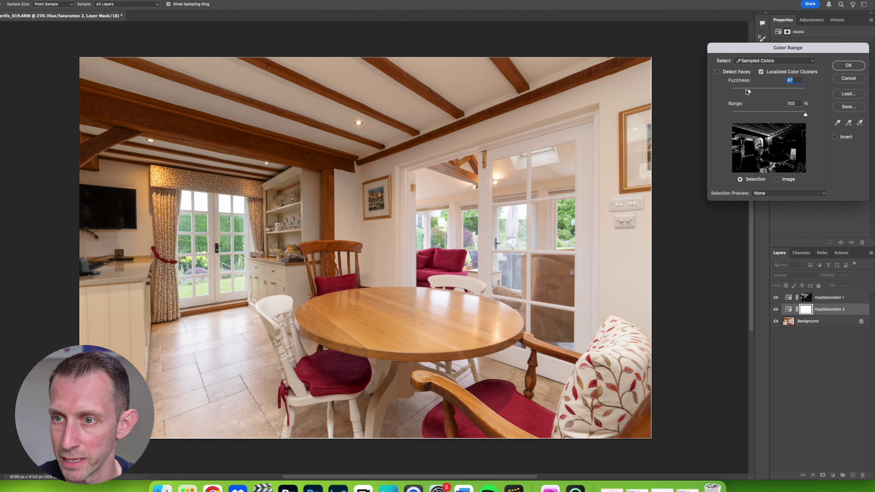
pyautogui.moveTo(749, 91); pyautogui.dragTo(746, 92)
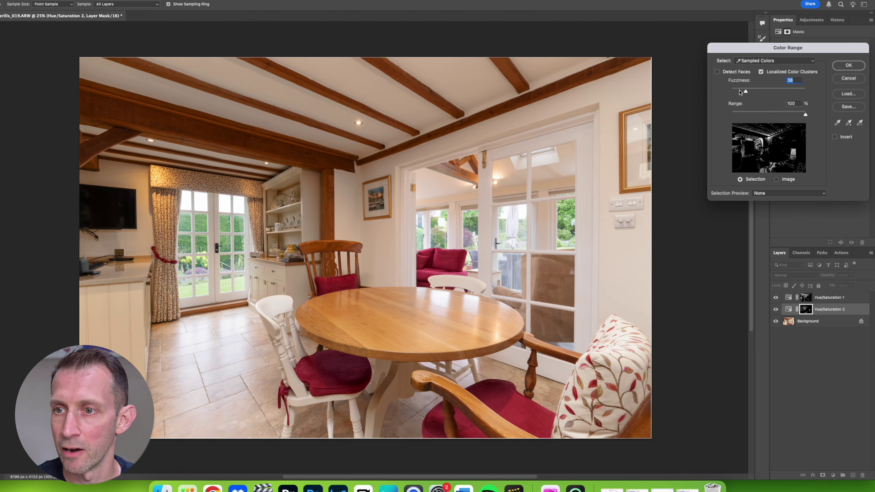
pyautogui.moveTo(746, 93); pyautogui.dragTo(744, 93)
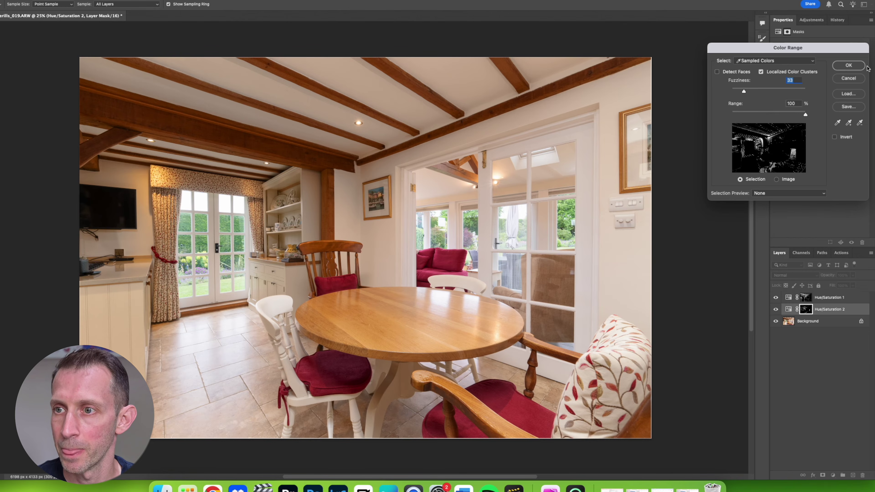
pyautogui.click(849, 66)
# Reduce the second Hue/Saturation layer's Saturation to -41 and compare the image with and without it
pyautogui.click(778, 32)
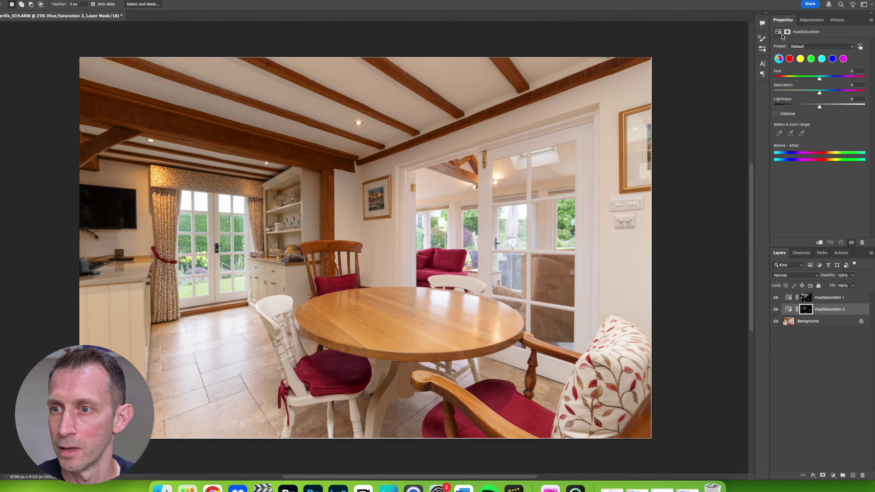
pyautogui.moveTo(813, 91); pyautogui.dragTo(804, 92)
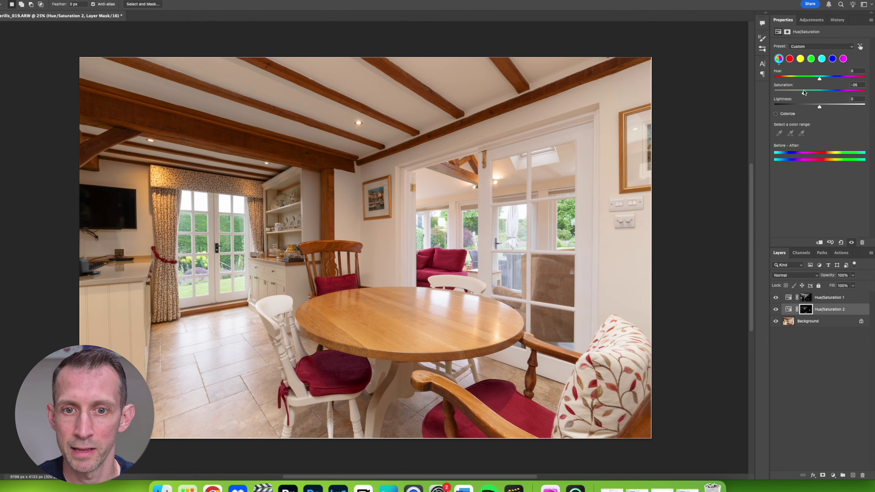
pyautogui.click(776, 310)
pyautogui.click(776, 309)
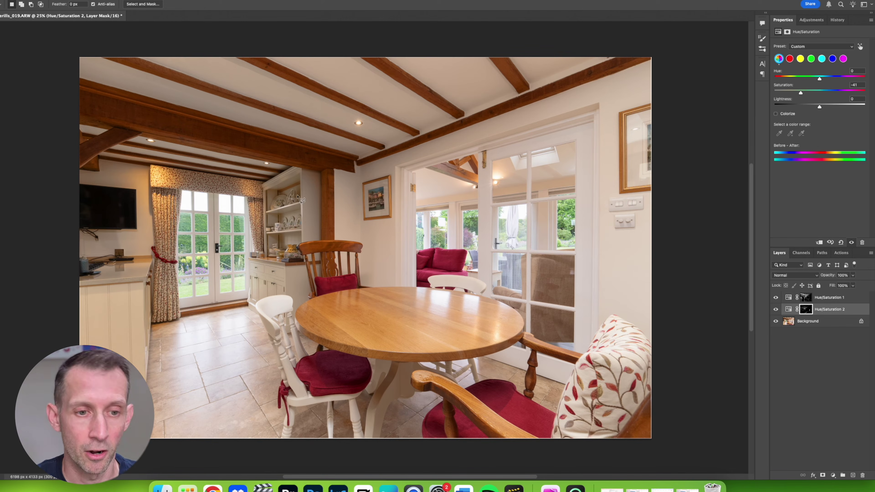
# Add a third Hue/Saturation adjustment layer directly above the Background and open Color Range for its layer mask
pyautogui.click(810, 322)
pyautogui.click(812, 20)
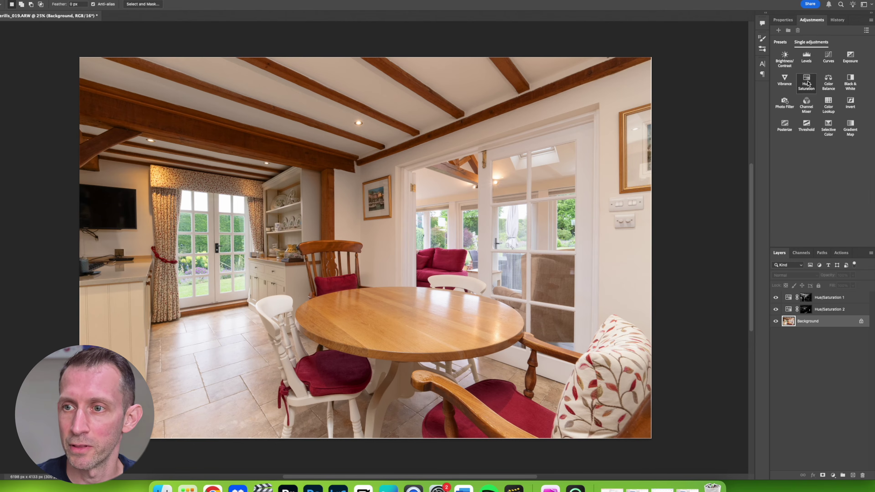
pyautogui.click(809, 82)
pyautogui.click(787, 33)
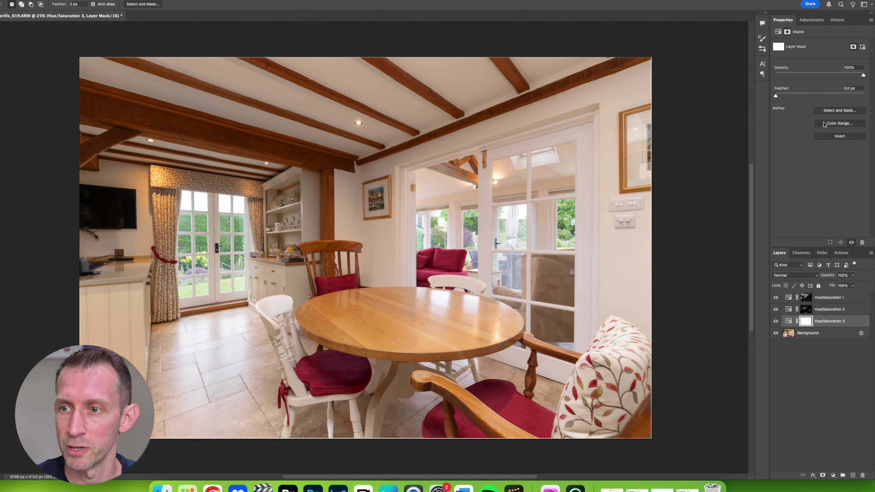
pyautogui.click(825, 122)
# Mask the third layer to a colour sampled from the curtain pelmet with slightly higher Fuzziness, and set its Saturation to -40
pyautogui.click(168, 176)
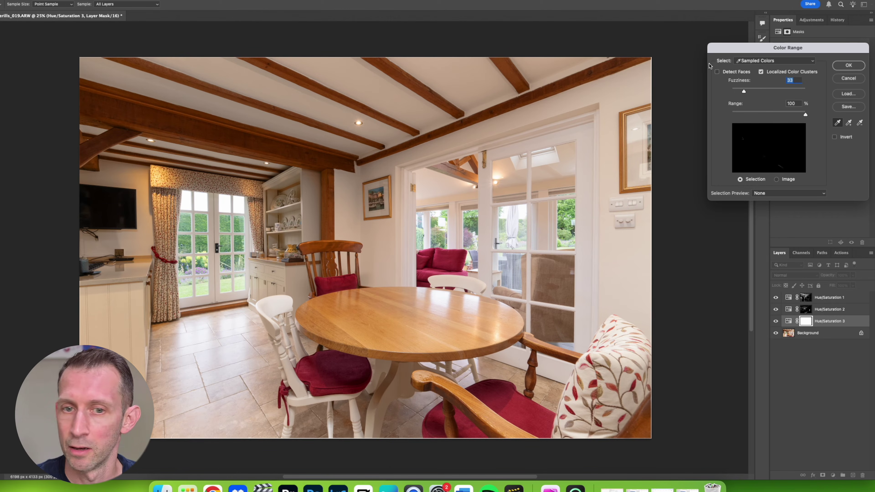
pyautogui.click(166, 176)
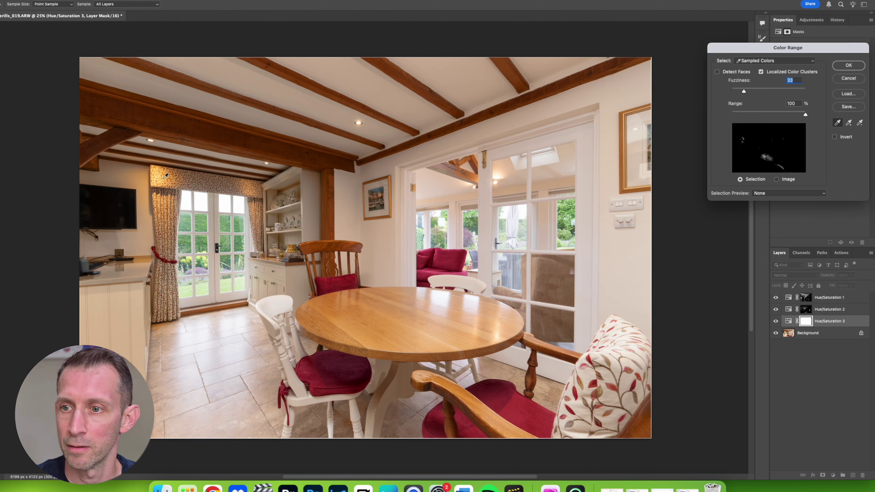
pyautogui.moveTo(743, 92); pyautogui.dragTo(752, 91)
pyautogui.click(842, 69)
pyautogui.click(778, 32)
pyautogui.moveTo(820, 91); pyautogui.dragTo(808, 92)
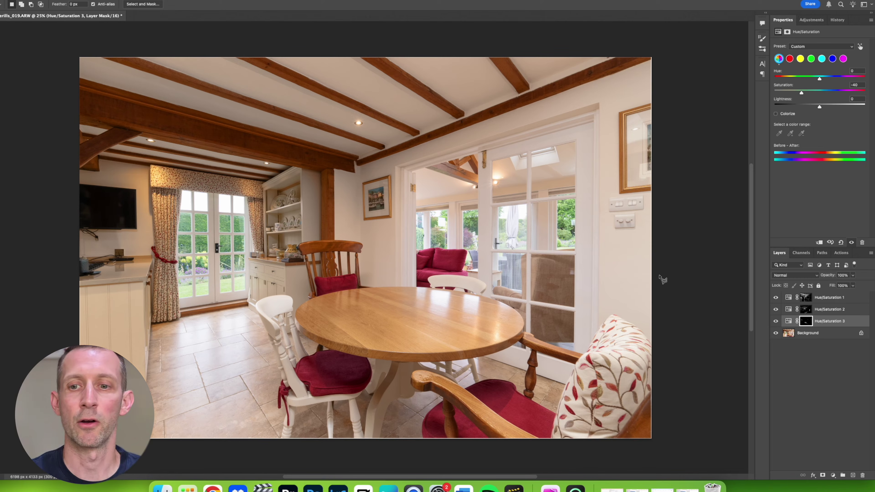
# Flatten the image and crop a thin sliver off its edges, keeping the 2:3 ratio preset
pyautogui.click(815, 333)
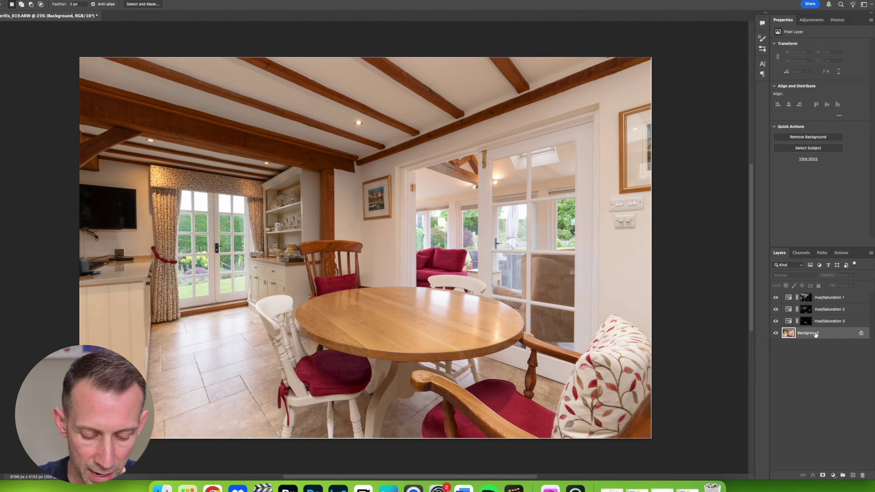
pyautogui.press('super+shift+e')
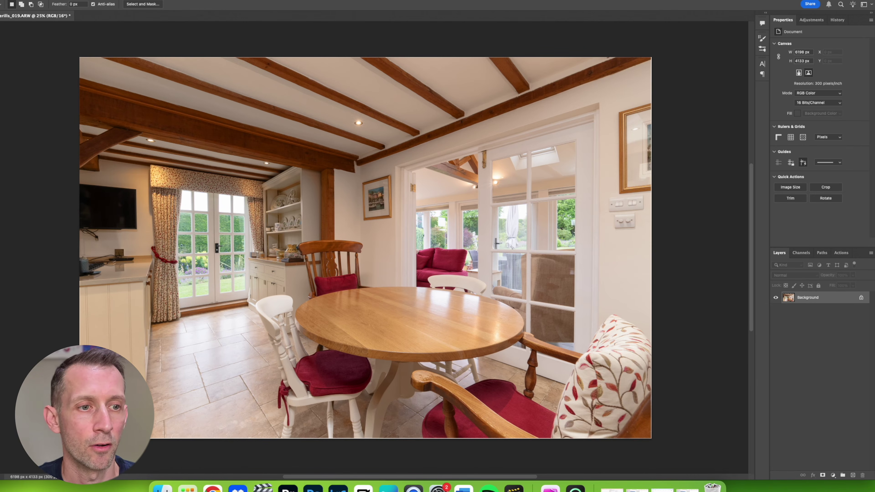
pyautogui.press('o')
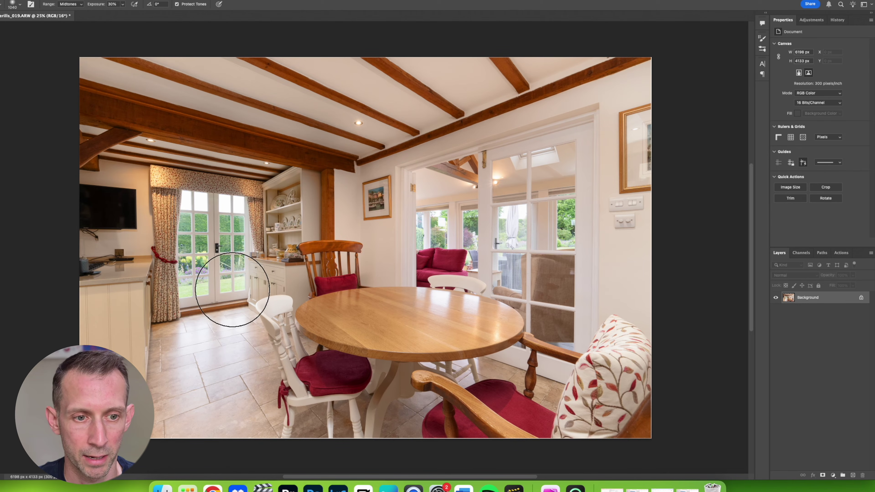
pyautogui.press('c')
pyautogui.moveTo(82, 60); pyautogui.dragTo(83, 60)
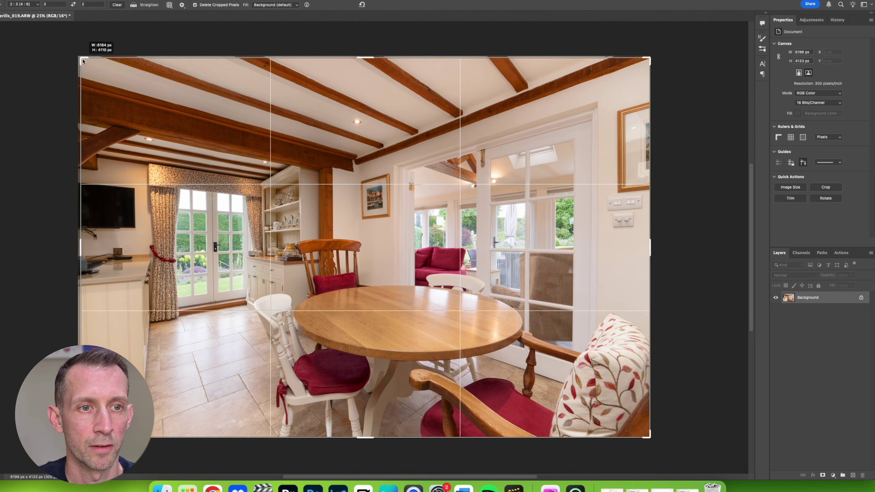
pyautogui.moveTo(649, 430); pyautogui.dragTo(648, 432)
pyautogui.press('Return')
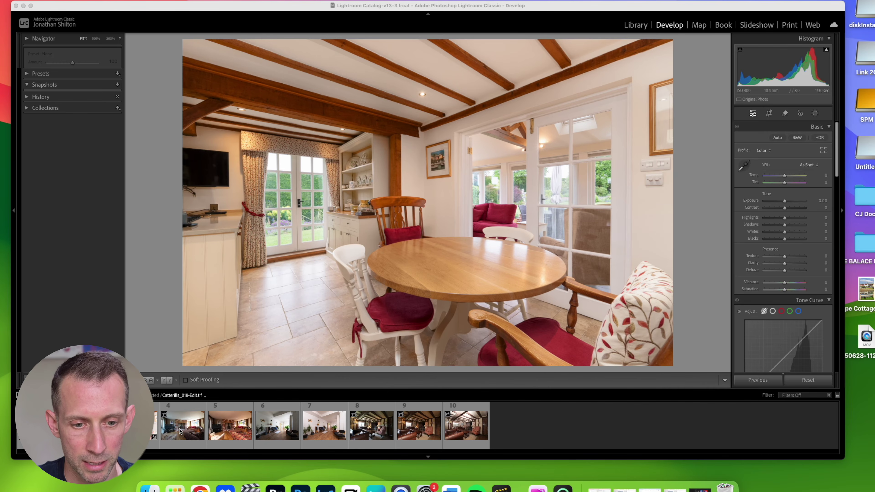
# In Lightroom Classic, compare the dark ambient and bright flash living-room exposures and select the bright one, number 7
pyautogui.click(276, 431)
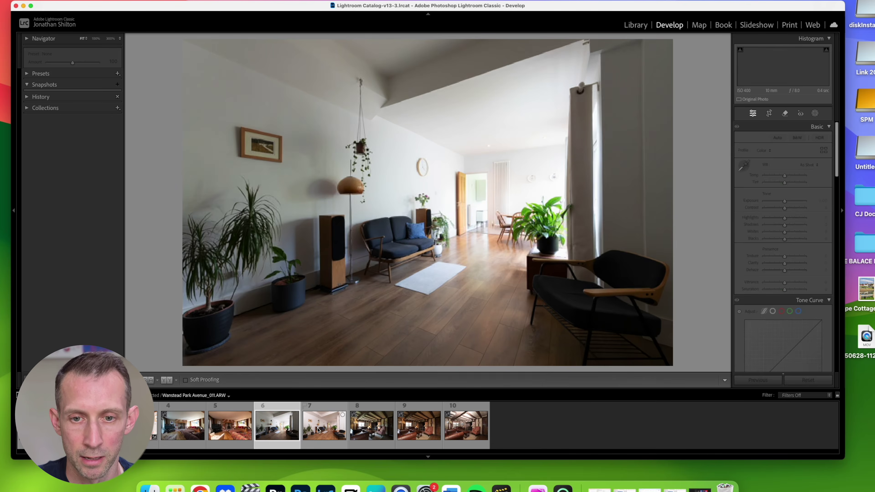
pyautogui.click(318, 431)
pyautogui.click(291, 428)
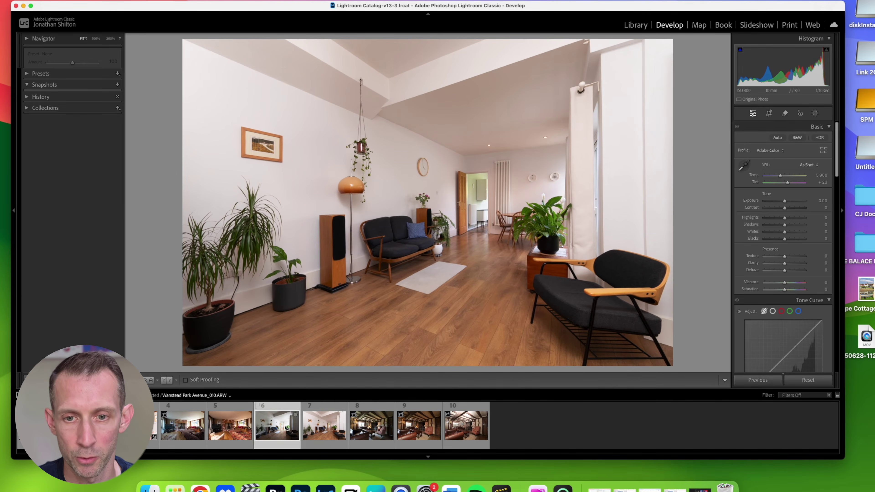
pyautogui.click(324, 427)
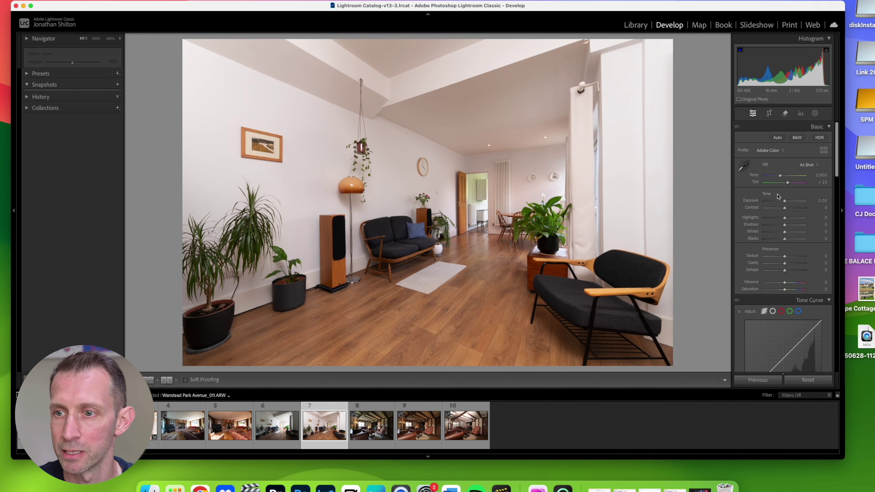
# Set the living-room flash exposure's Exposure to +0.30 and its Highlights to -40
pyautogui.click(817, 200)
pyautogui.write('0.2')
pyautogui.press('Return')
pyautogui.write('0.3')
pyautogui.press('Return')
pyautogui.click(817, 217)
pyautogui.write('-40')
pyautogui.press('Return')
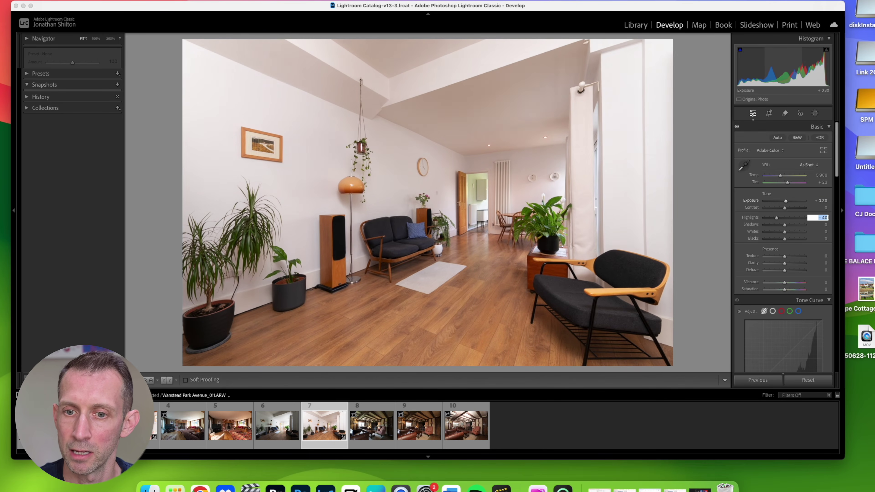
# Select the ambient living-room exposure, number 6, and set its Shadows to +60 and Exposure to +0.20
pyautogui.click(282, 412)
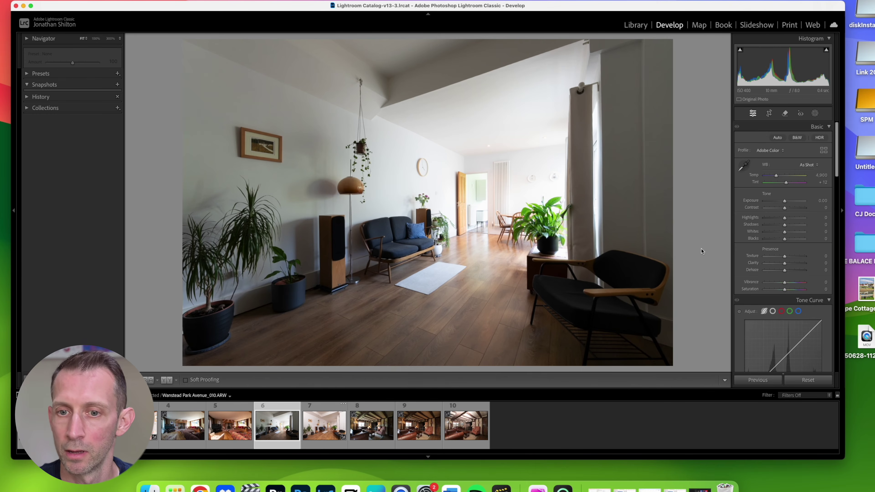
pyautogui.click(822, 224)
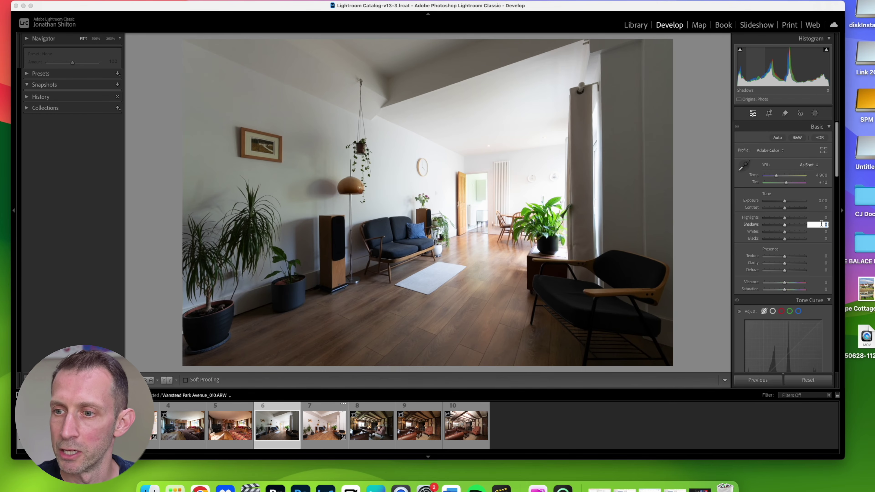
pyautogui.write('60')
pyautogui.press('Return')
pyautogui.click(822, 208)
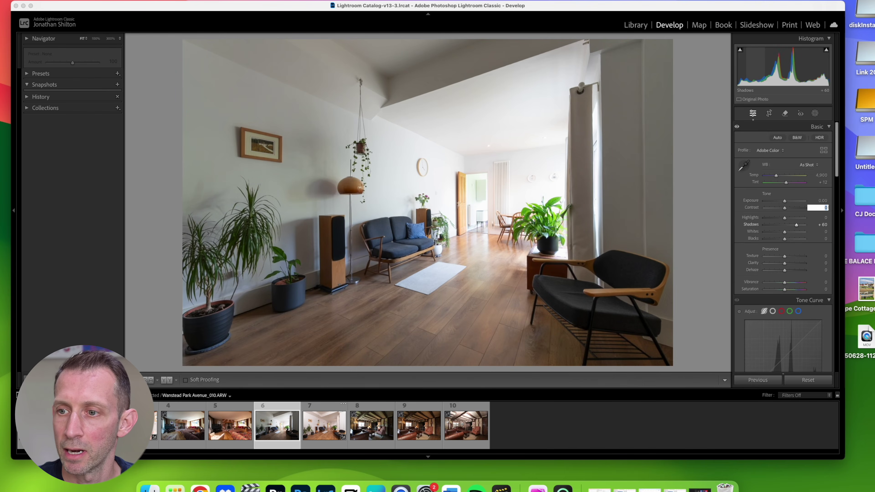
pyautogui.press('Return')
pyautogui.click(822, 201)
pyautogui.write('0.2')
pyautogui.press('Return')
# Set the ambient exposure's Highlights to -51
pyautogui.click(822, 217)
pyautogui.write('-31')
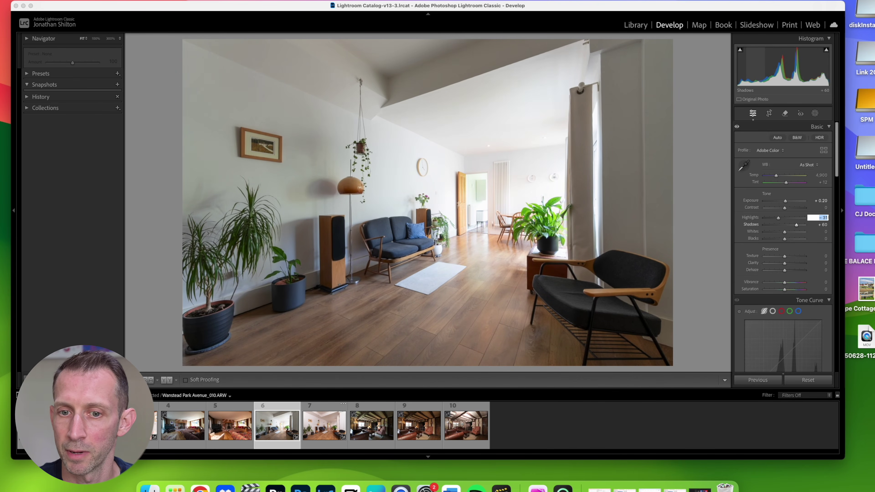
pyautogui.press('BackSpace')
pyautogui.press('BackSpace')
pyautogui.write('51')
pyautogui.press('Tab')
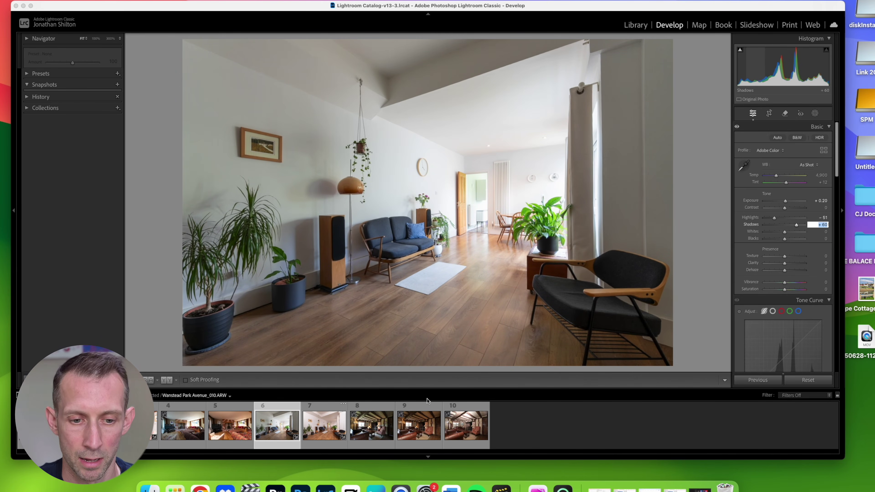
# Select exposures 6 and 7 together, open them as layers in Photoshop, and auto-align them with the Auto projection
pyautogui.keyDown('super'); pyautogui.click(322, 431); pyautogui.keyUp('super')
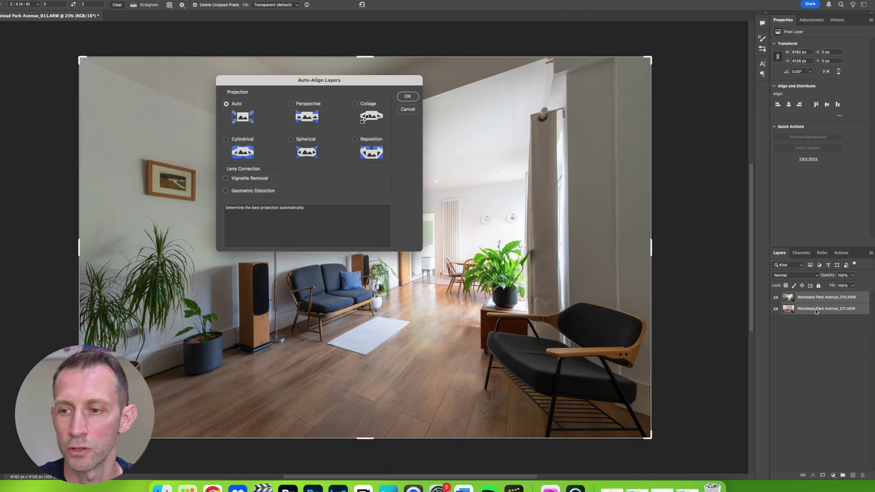
pyautogui.press('Return')
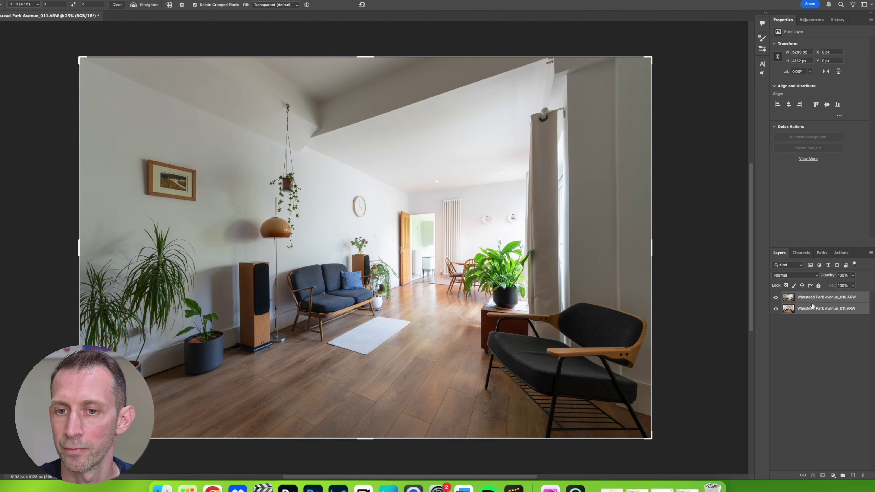
# Add an inverted luminosity mask to the upper ambient layer, Wanstead Park Avenue_010.ARW, and set its opacity to 70%
pyautogui.click(810, 298)
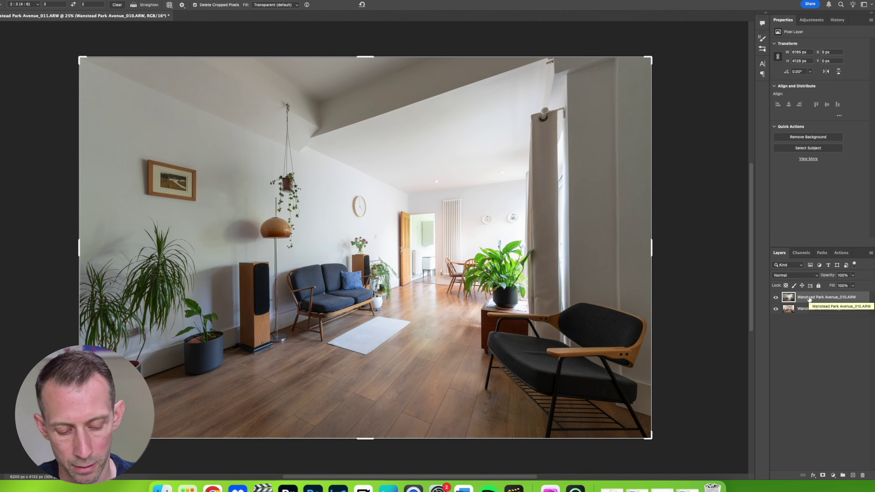
pyautogui.press('F2')
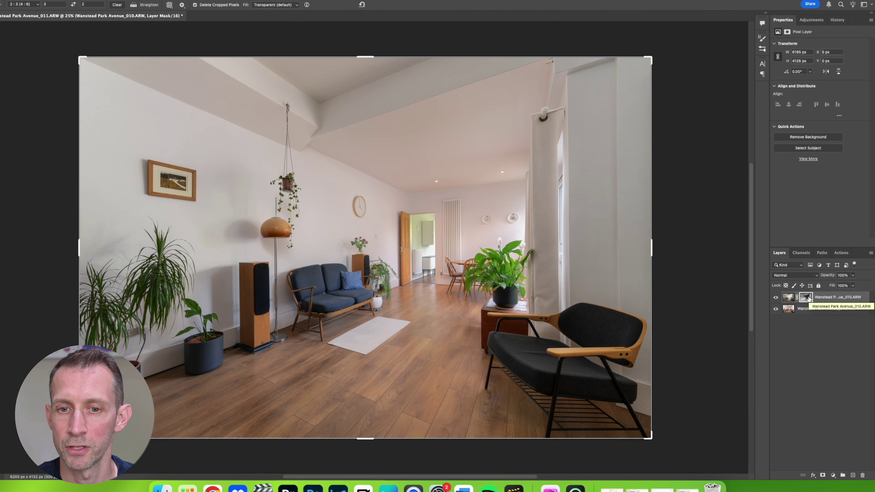
pyautogui.click(843, 275)
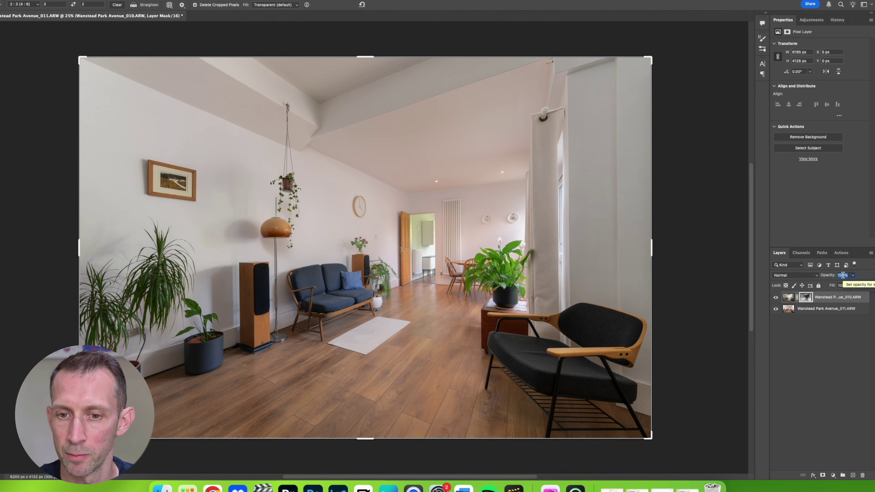
pyautogui.write('70')
pyautogui.press('Return')
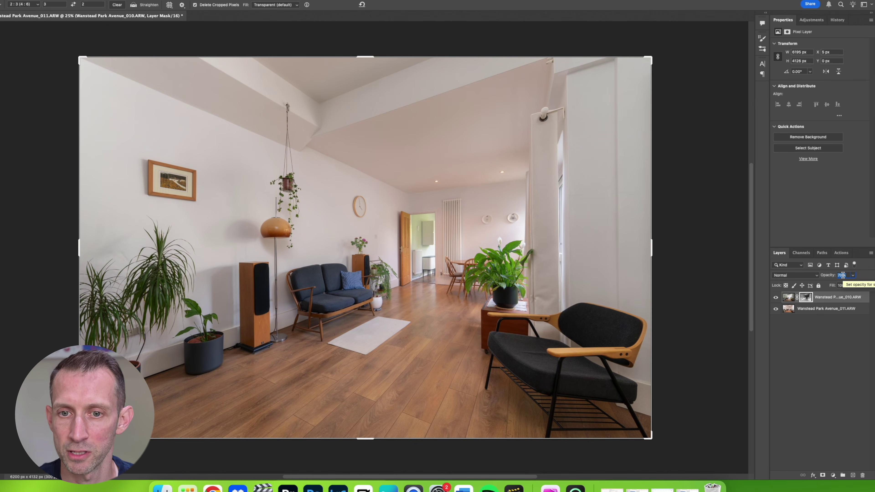
# Compare the blend with and without the masked ambient layer, and flatten the image
pyautogui.click(777, 298)
pyautogui.click(776, 297)
pyautogui.click(776, 298)
pyautogui.click(776, 298)
pyautogui.click(819, 309)
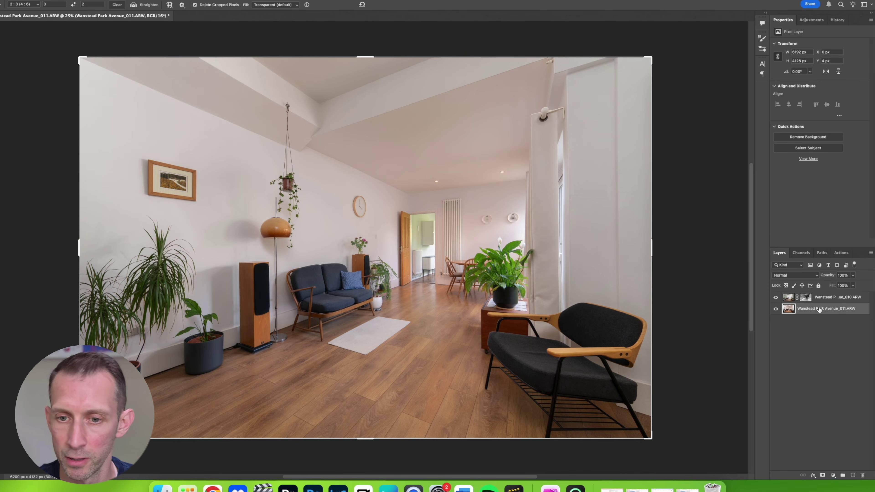
pyautogui.press('super+shift+e')
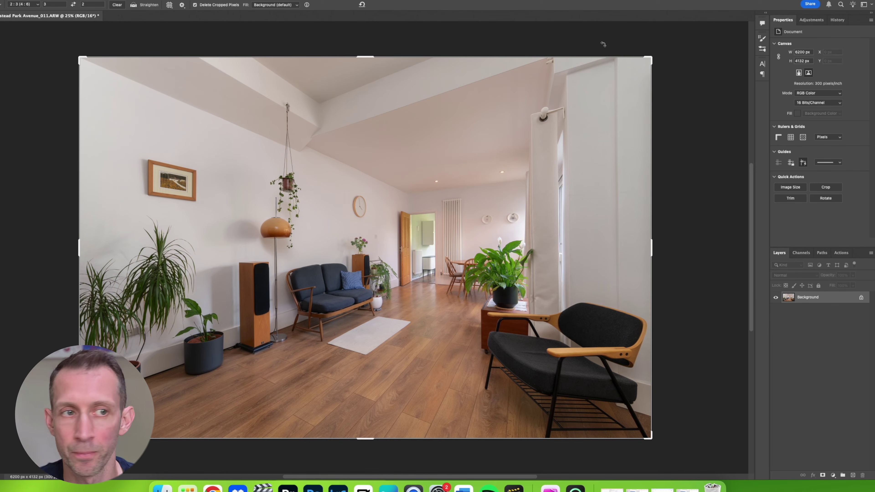
# Add a Hue/Saturation adjustment layer above the flattened background
pyautogui.press('v')
pyautogui.click(806, 21)
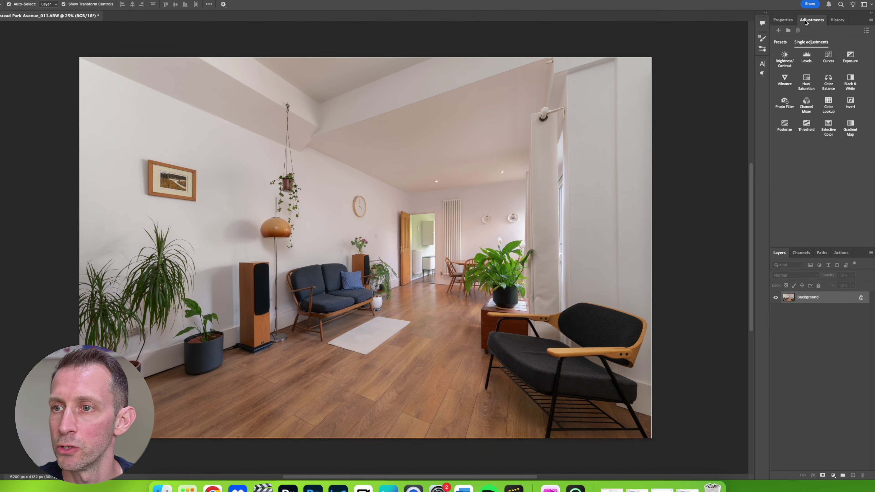
pyautogui.click(806, 82)
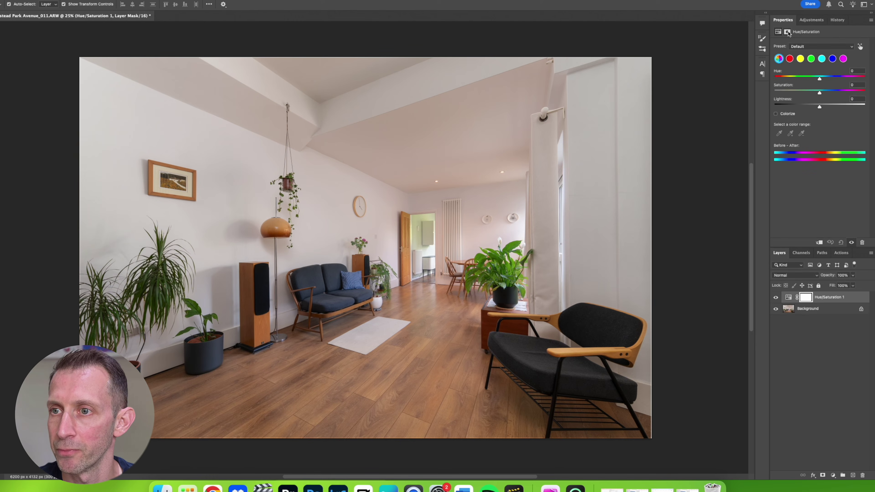
# Mask the Hue/Saturation layer to a colour range sampled from the pink ceiling above the far radiator, with Fuzziness 65
pyautogui.click(788, 32)
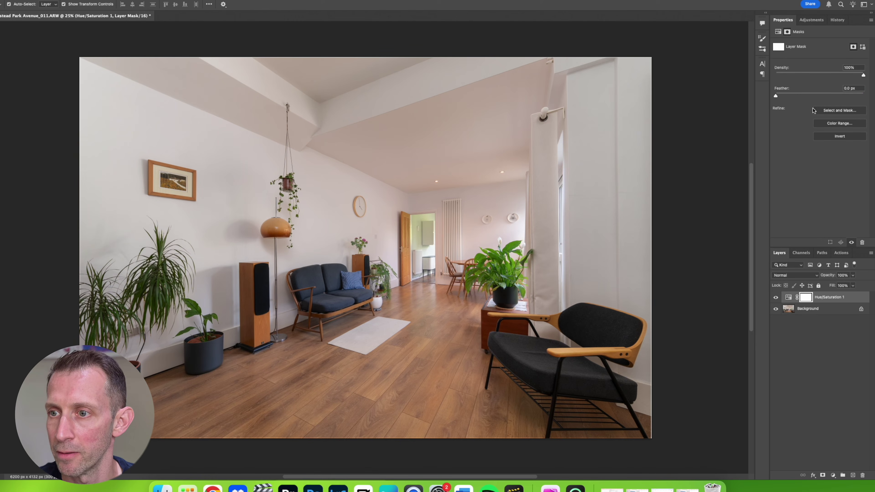
pyautogui.click(828, 123)
pyautogui.click(838, 123)
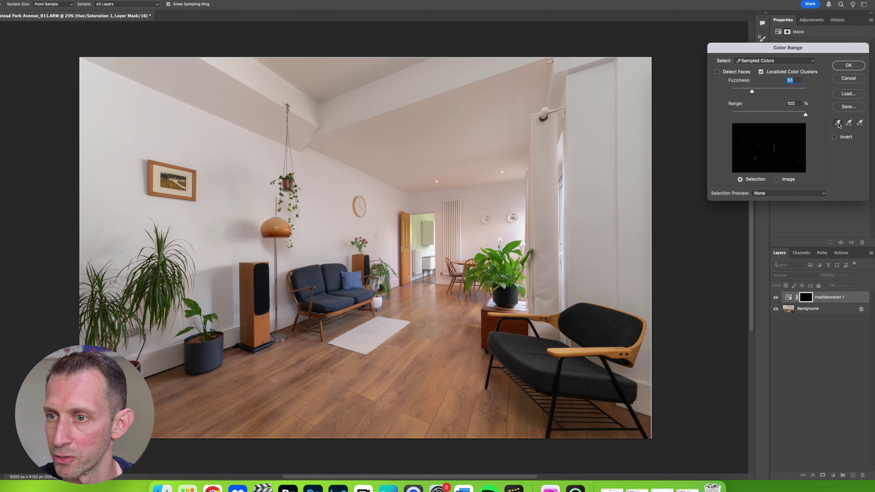
pyautogui.click(458, 171)
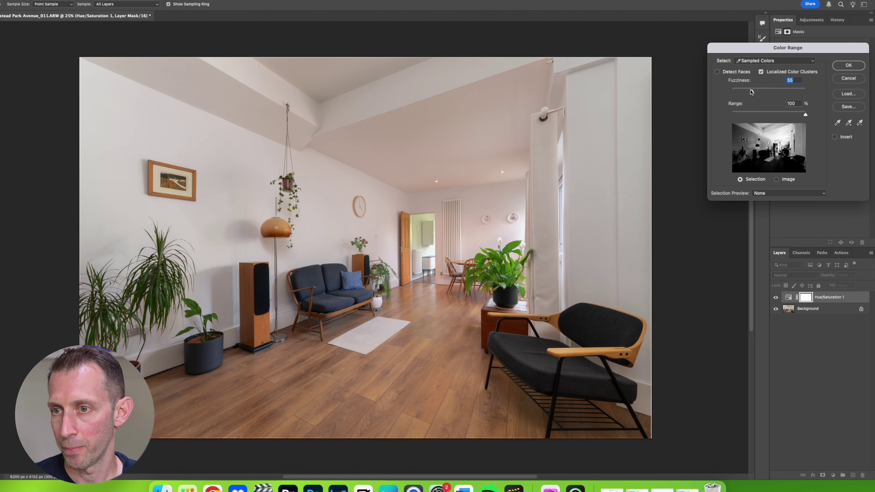
pyautogui.moveTo(752, 92); pyautogui.dragTo(756, 93)
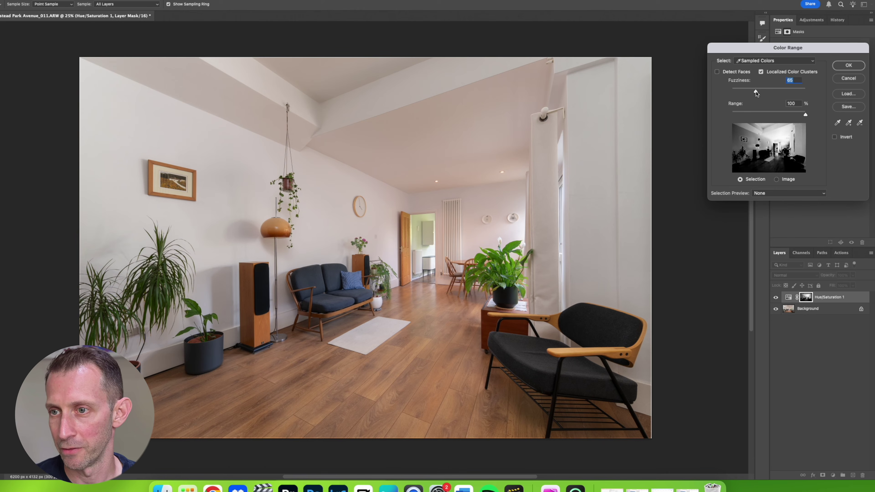
pyautogui.click(840, 65)
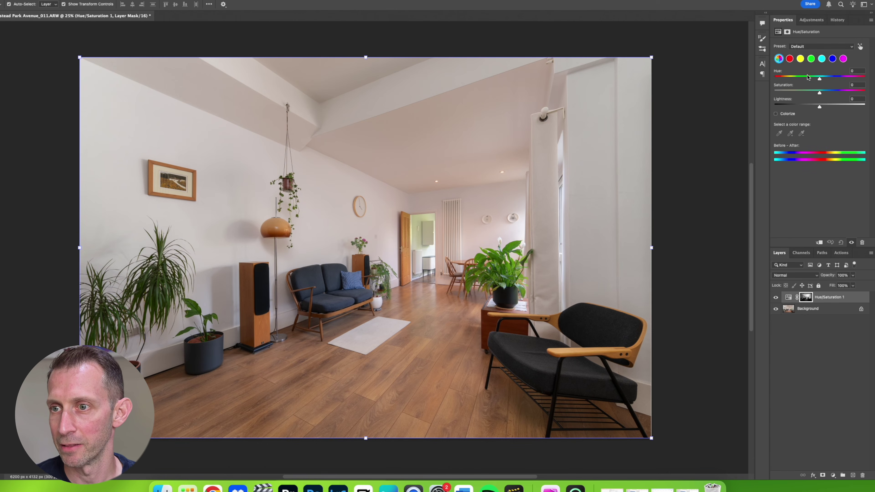
# Try a Saturation of -62 on the masked ceiling colour, and revert the image to the Color Range state
pyautogui.moveTo(815, 92); pyautogui.dragTo(791, 93)
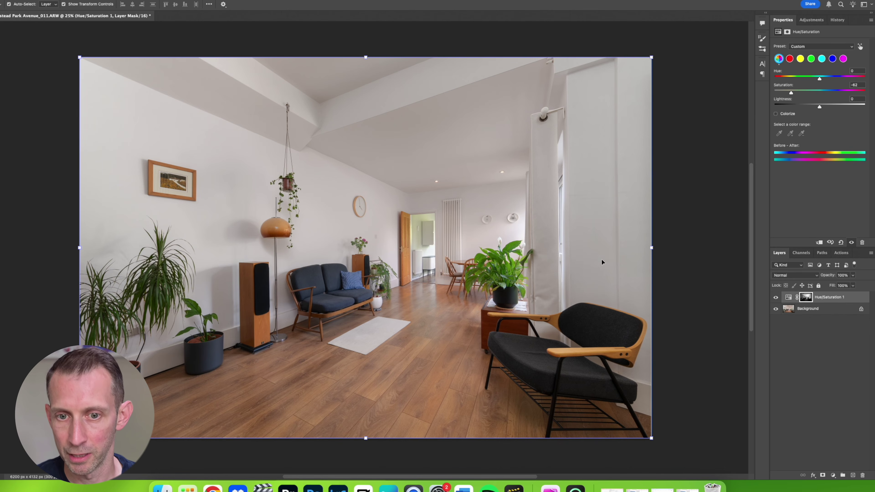
pyautogui.click(838, 20)
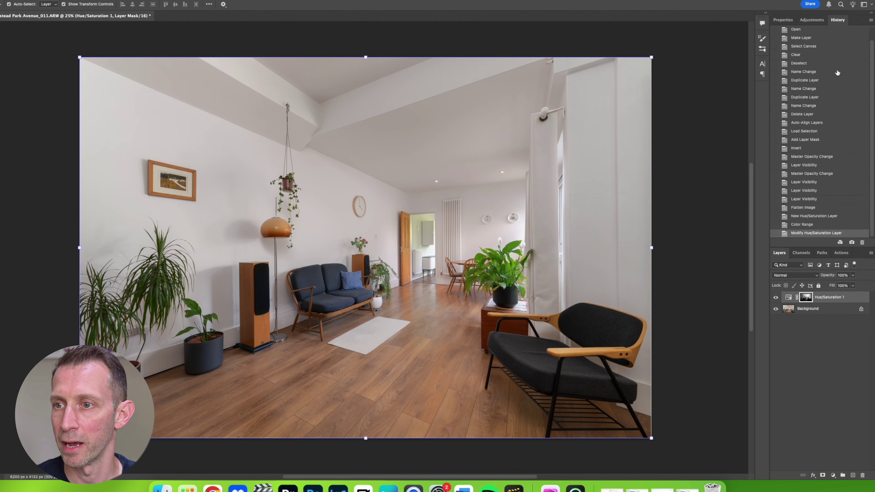
pyautogui.click(802, 225)
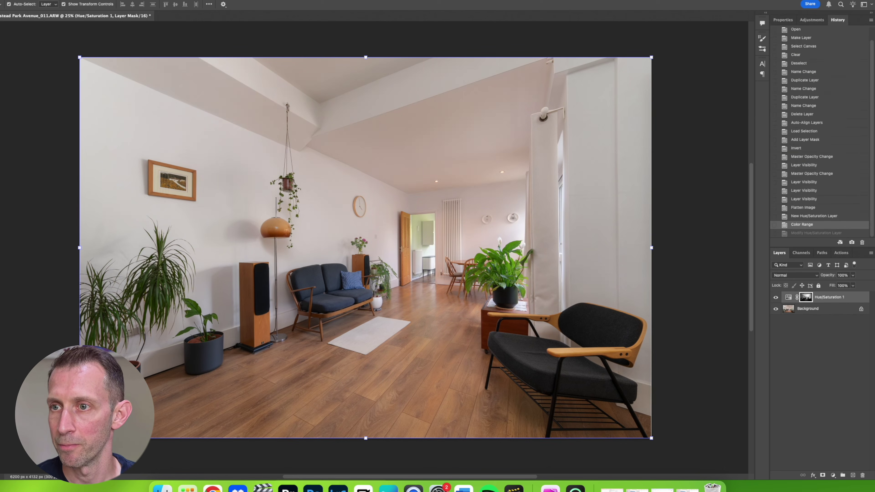
# Redo the layer's colour-range mask with a sample from the far ceiling at Fuzziness 51, and set Saturation to -47
pyautogui.click(810, 21)
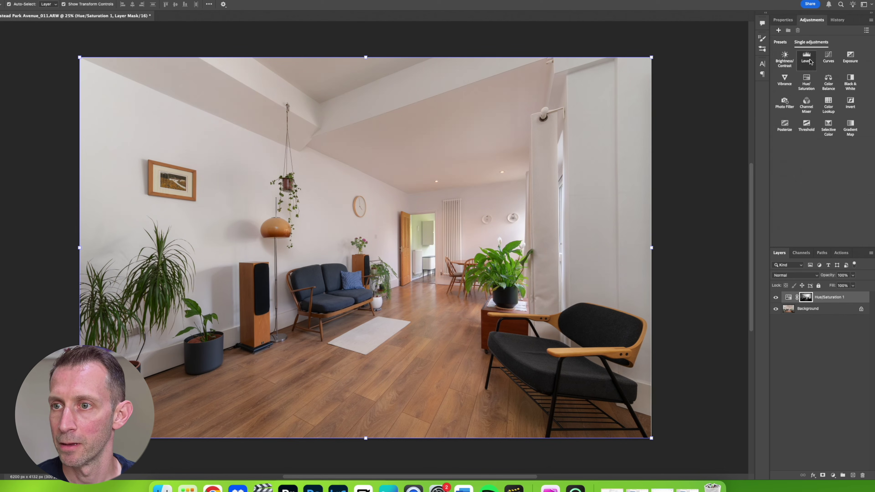
pyautogui.click(783, 20)
pyautogui.click(787, 31)
pyautogui.click(840, 123)
pyautogui.click(459, 166)
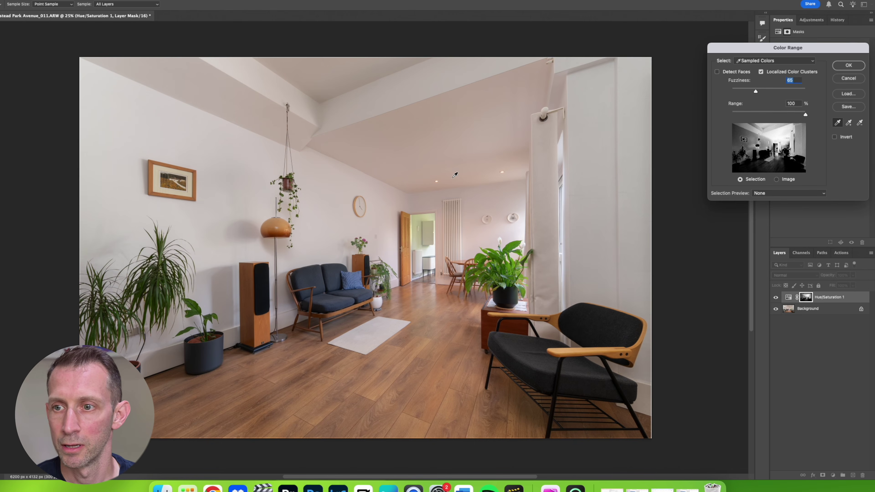
pyautogui.moveTo(752, 92); pyautogui.dragTo(751, 92)
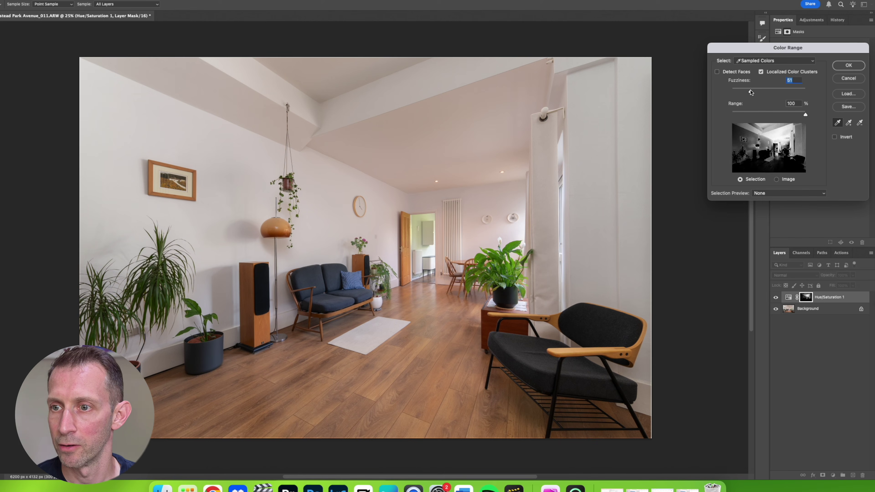
pyautogui.click(842, 66)
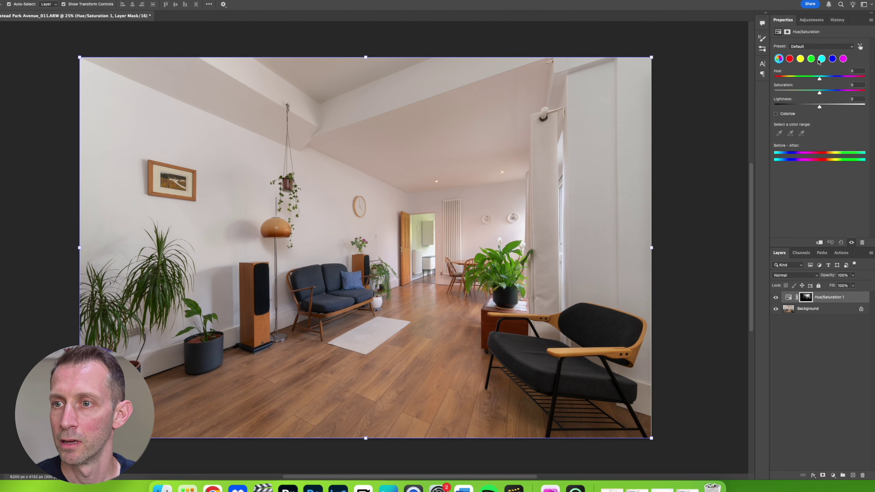
pyautogui.moveTo(821, 92); pyautogui.dragTo(798, 96)
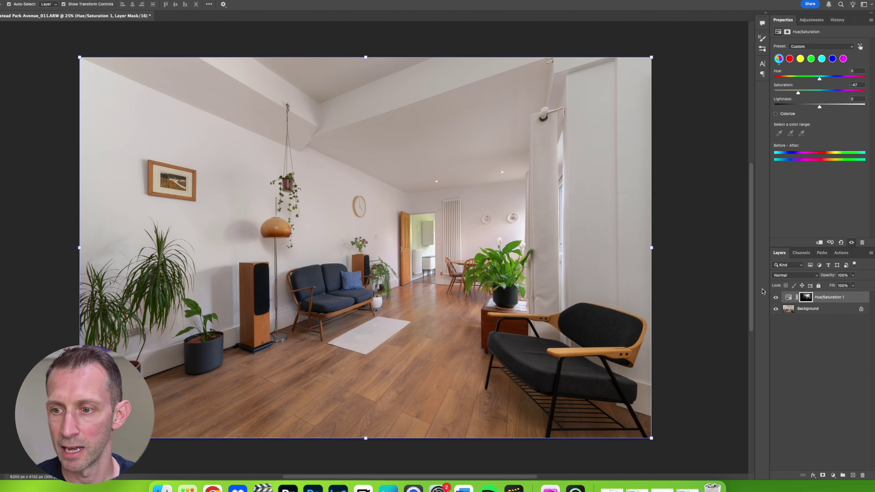
# Toggle the Hue/Saturation layer's visibility repeatedly to compare the ceiling and walls before and after the correction
pyautogui.click(775, 298)
pyautogui.click(776, 298)
pyautogui.click(775, 298)
pyautogui.click(776, 298)
pyautogui.click(776, 298)
pyautogui.click(775, 298)
pyautogui.click(776, 298)
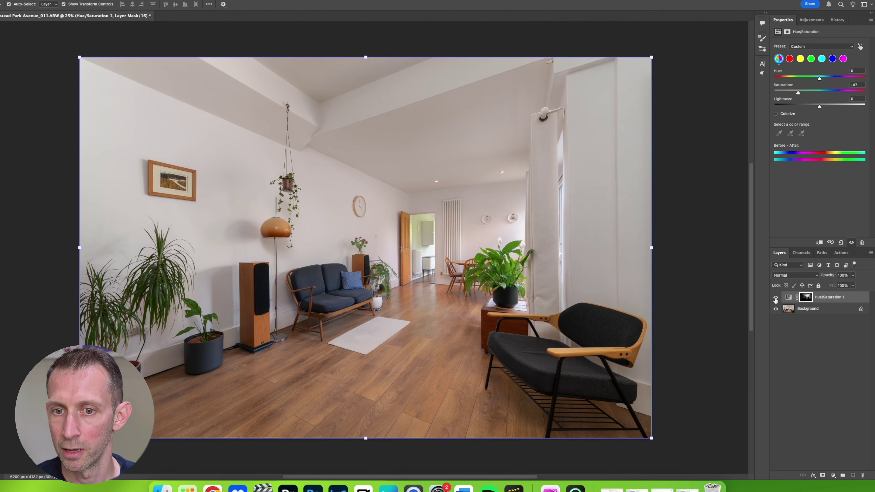